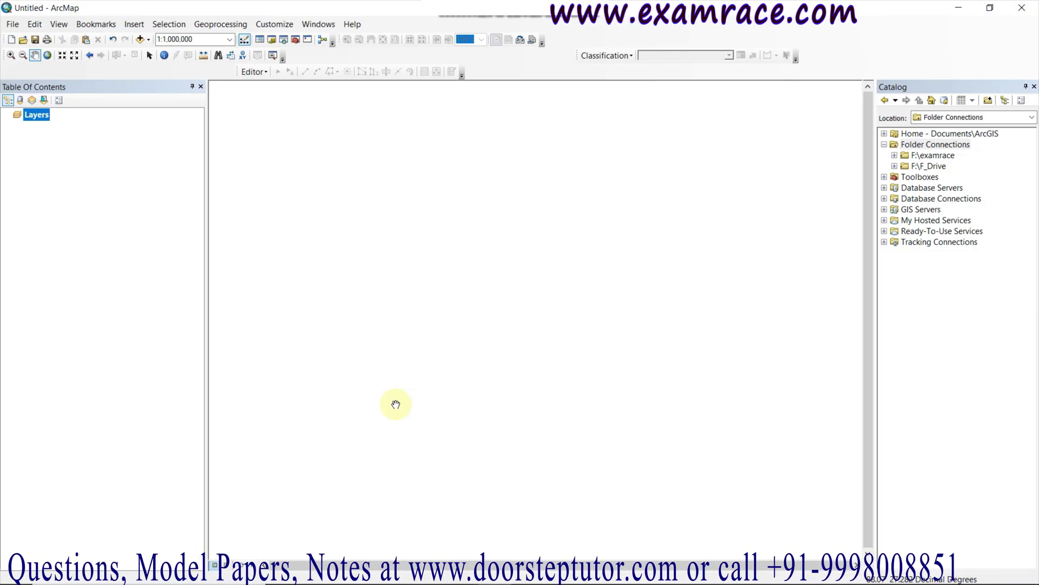
- Add Sikkim.shp from F:\examrace\India to the map as the Sikkim layer
{"action": "left_click", "coordinate": [894, 156]}
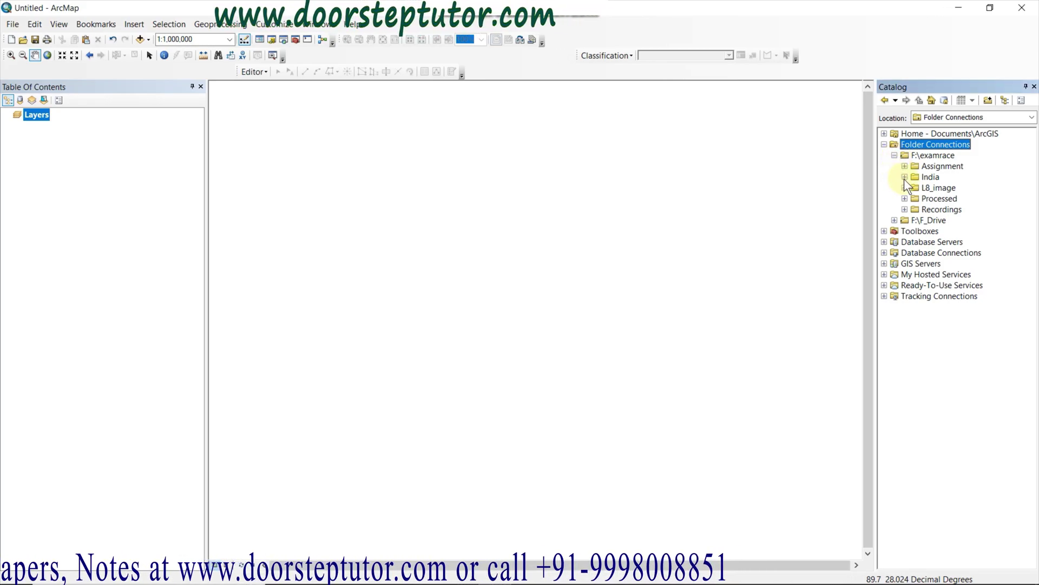
{"action": "left_click", "coordinate": [905, 177]}
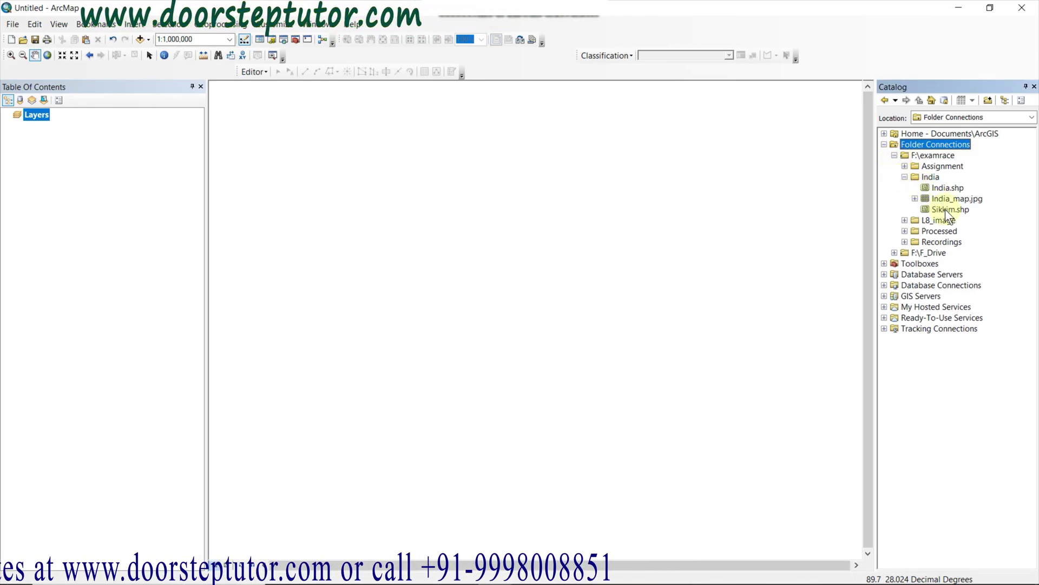
{"action": "left_click_drag", "start_coordinate": [947, 208], "coordinate": [534, 162]}
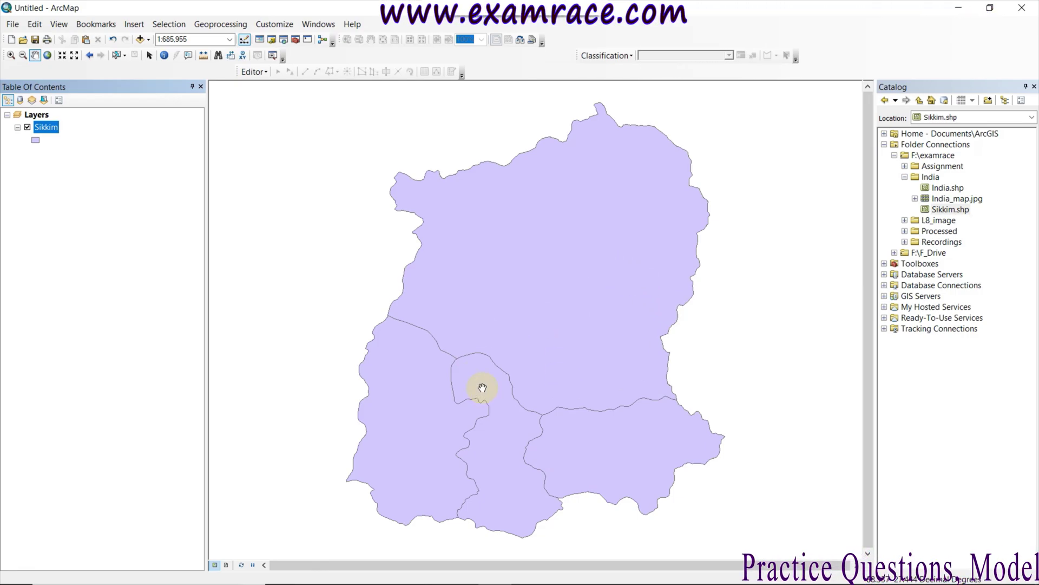
{"action": "mouse_move", "coordinate": [601, 566]}
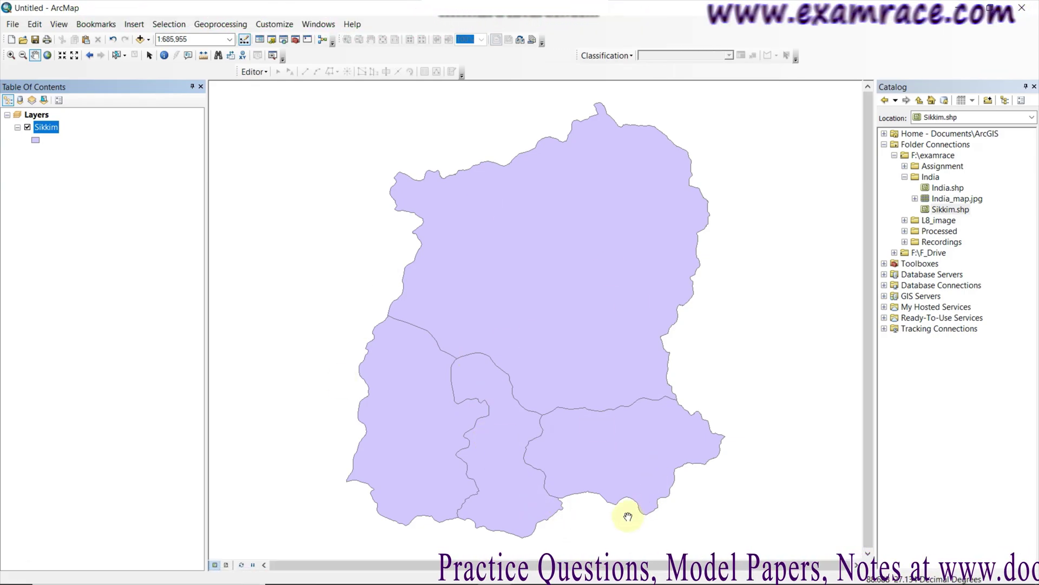
- Open the Sikkim layer's Layer Properties at the Symbology page
{"action": "right_click", "coordinate": [49, 129]}
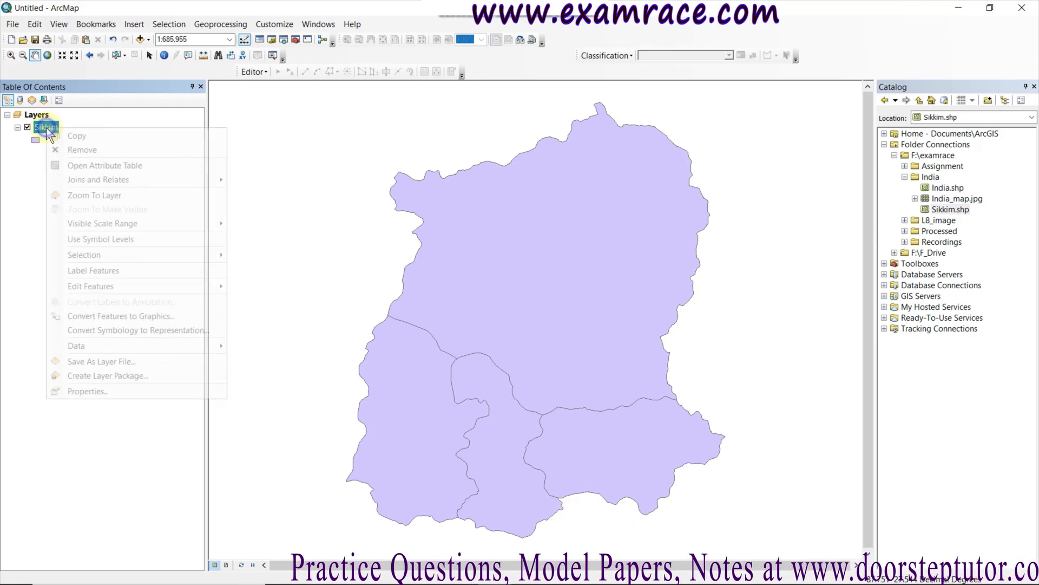
{"action": "left_click", "coordinate": [71, 393]}
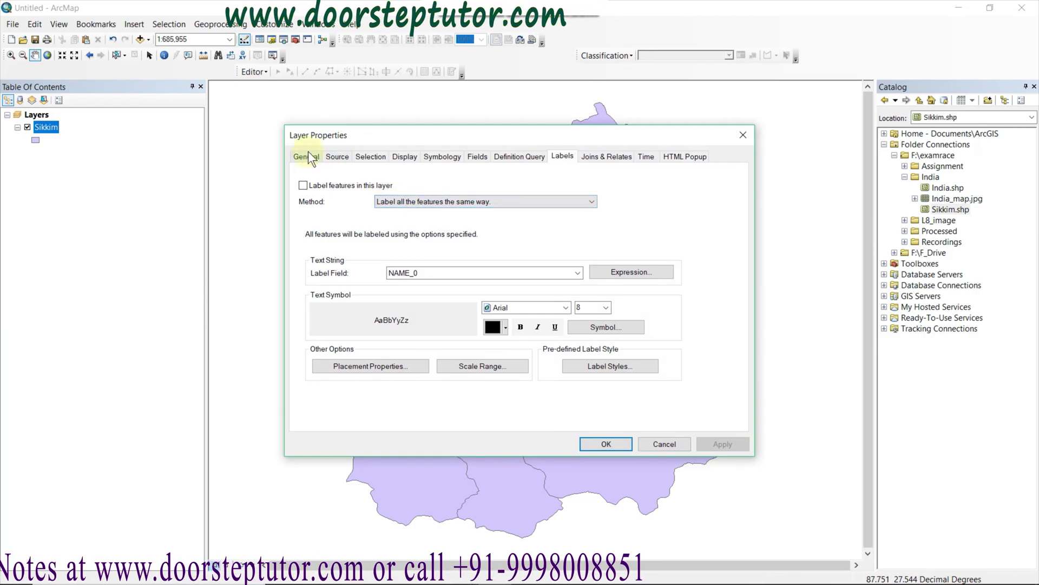
{"action": "left_click", "coordinate": [439, 157]}
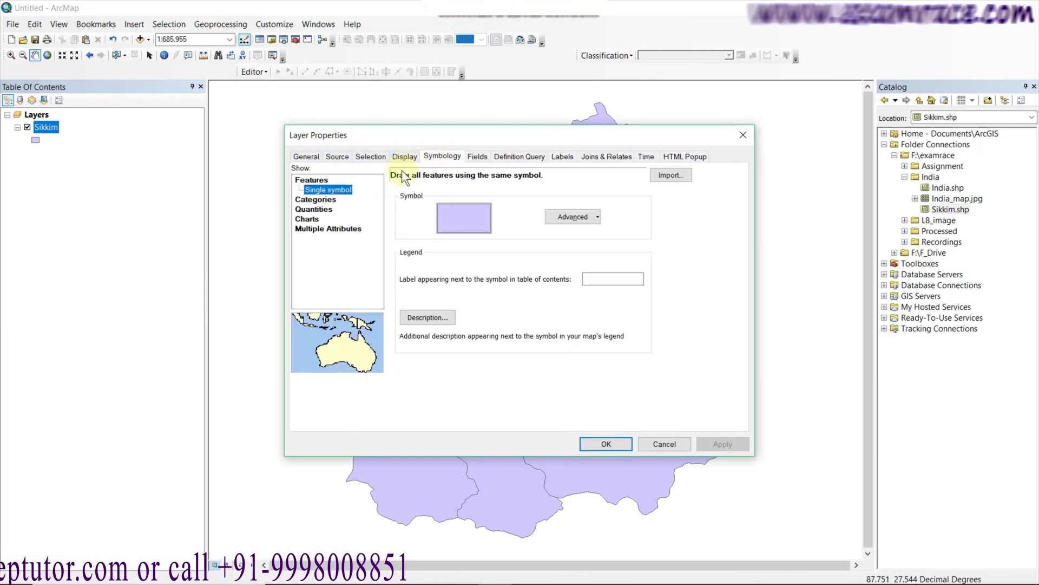
- Symbolize Sikkim by unique NAME_2 values: East, North Sikkim, South Sikkim and West Sikkim
{"action": "left_click", "coordinate": [324, 198]}
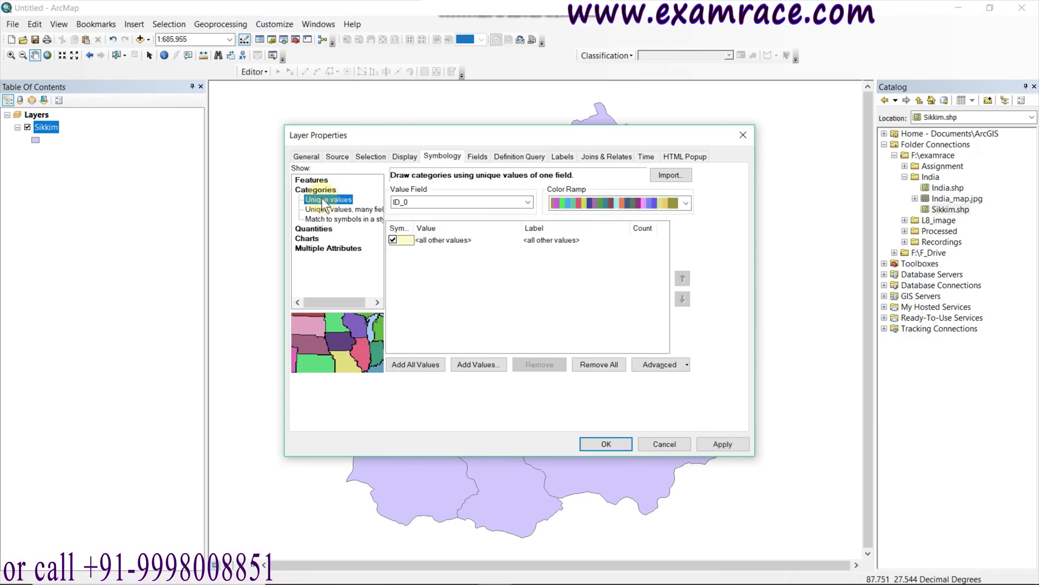
{"action": "left_click", "coordinate": [405, 202]}
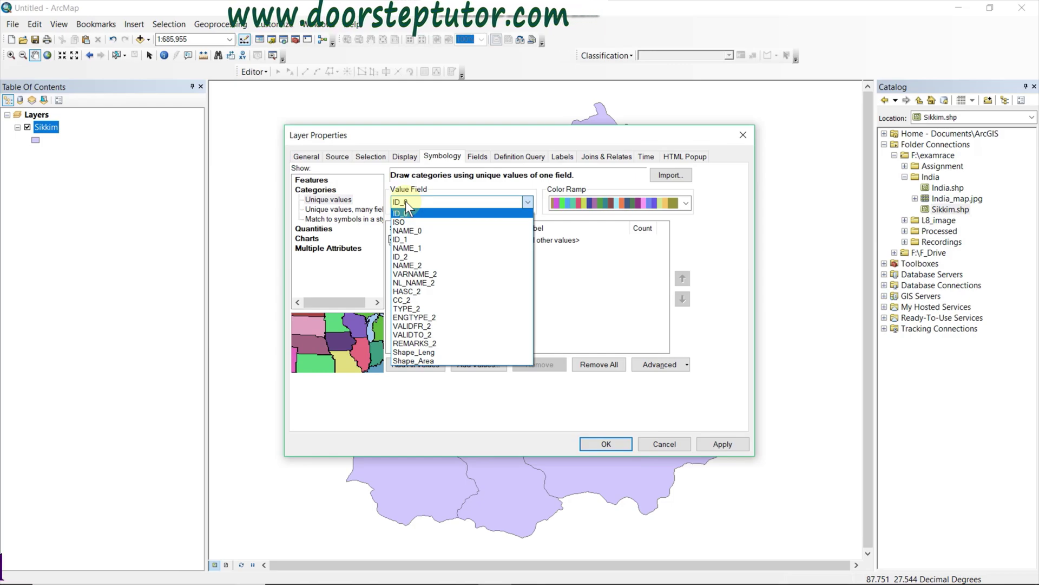
{"action": "left_click", "coordinate": [414, 265]}
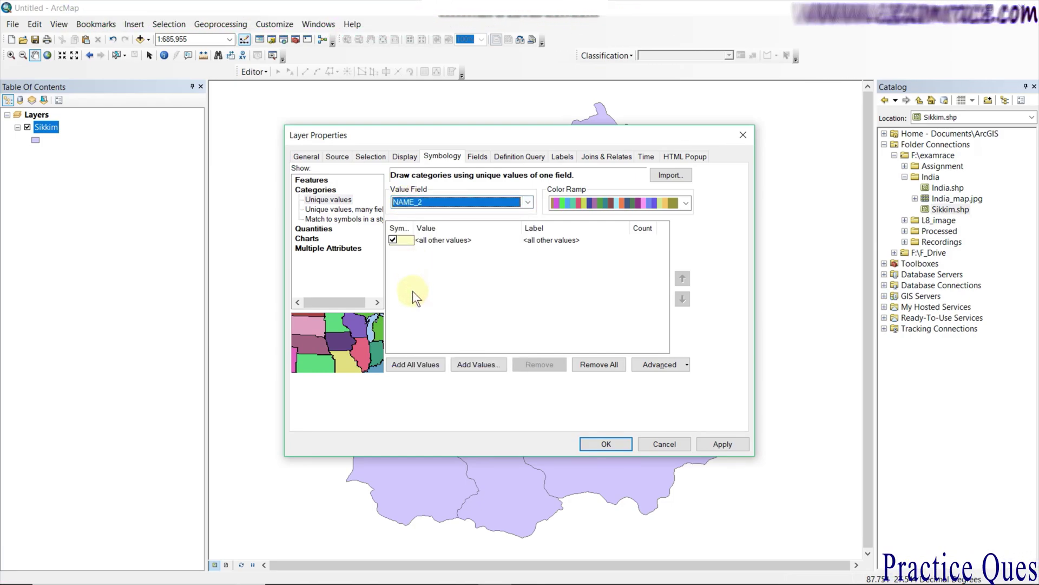
{"action": "left_click", "coordinate": [426, 363]}
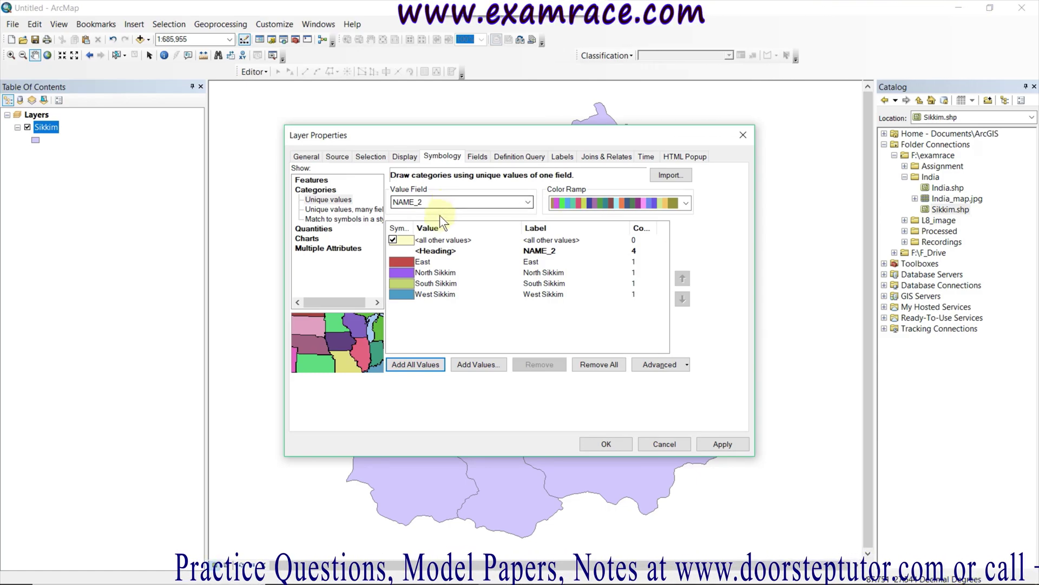
- Fill East yellow and North Sikkim red, and pick blue for South Sikkim
{"action": "double_click", "coordinate": [404, 262]}
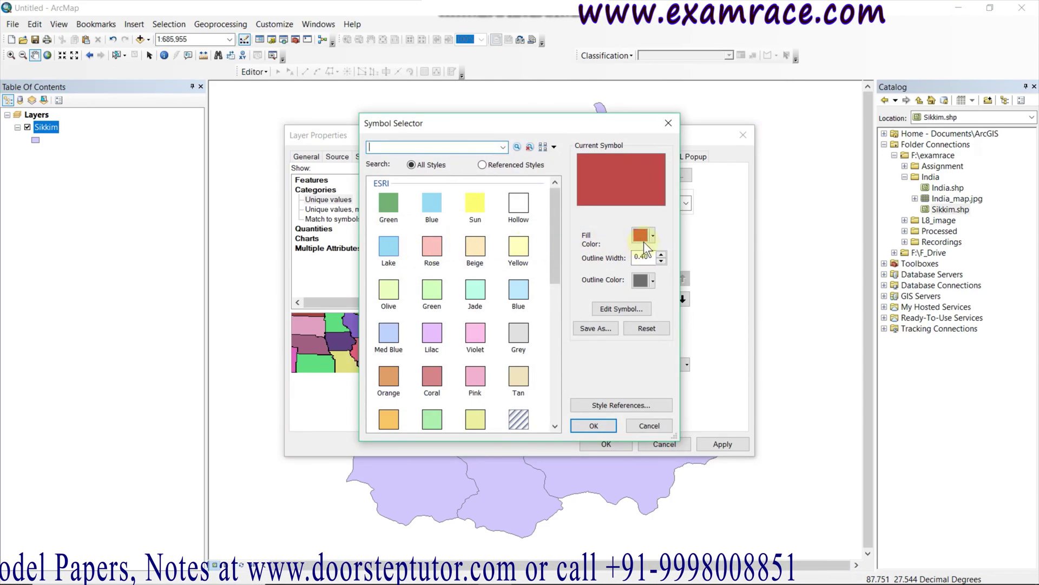
{"action": "left_click", "coordinate": [651, 234]}
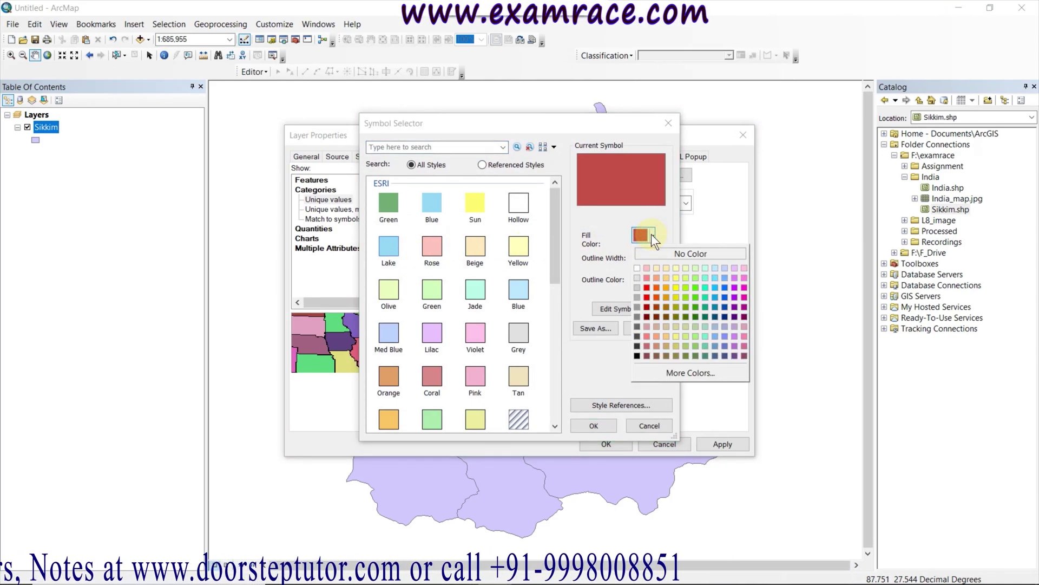
{"action": "left_click", "coordinate": [678, 286]}
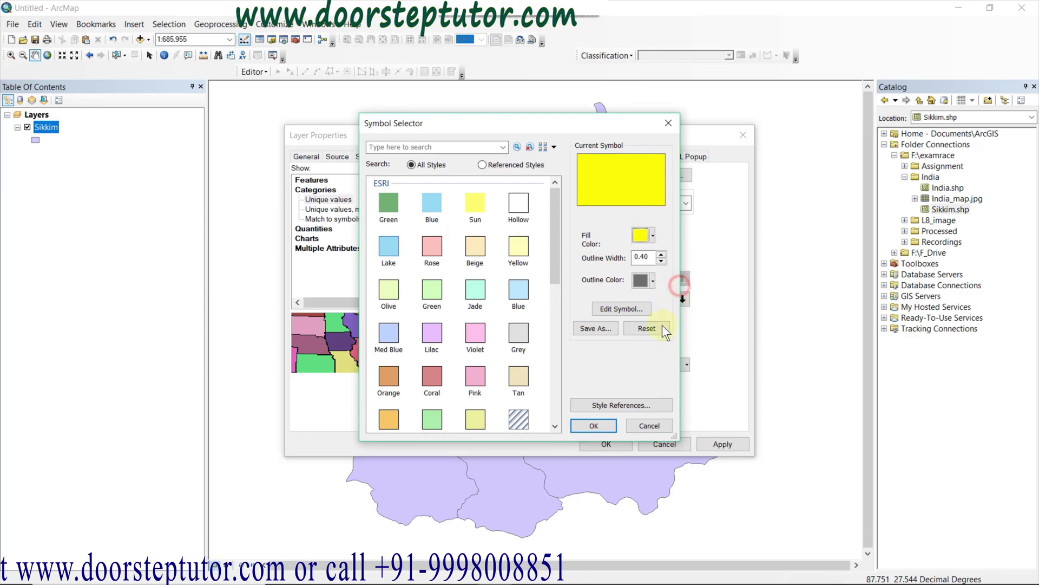
{"action": "left_click", "coordinate": [593, 426]}
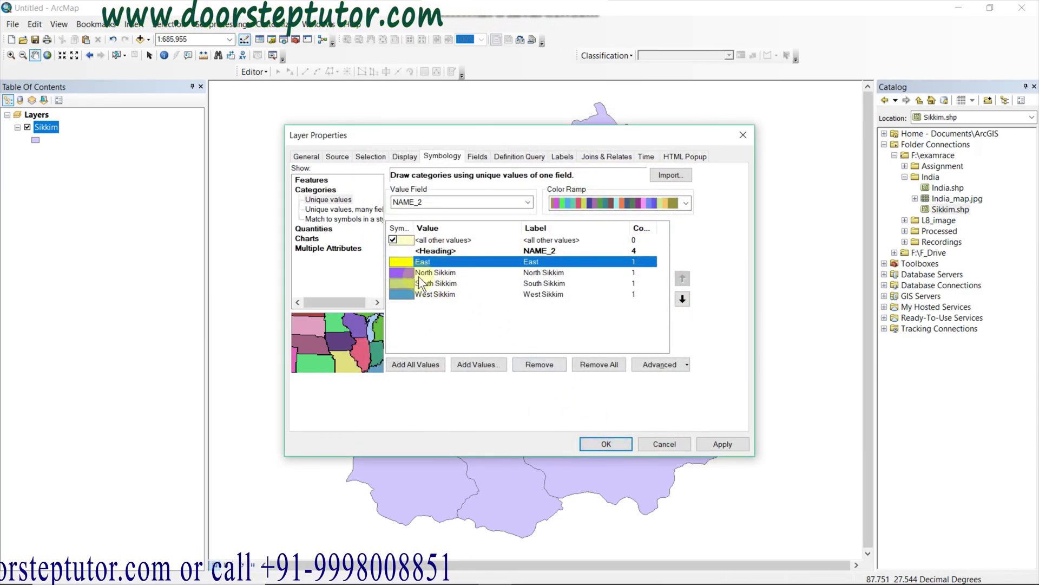
{"action": "double_click", "coordinate": [405, 272]}
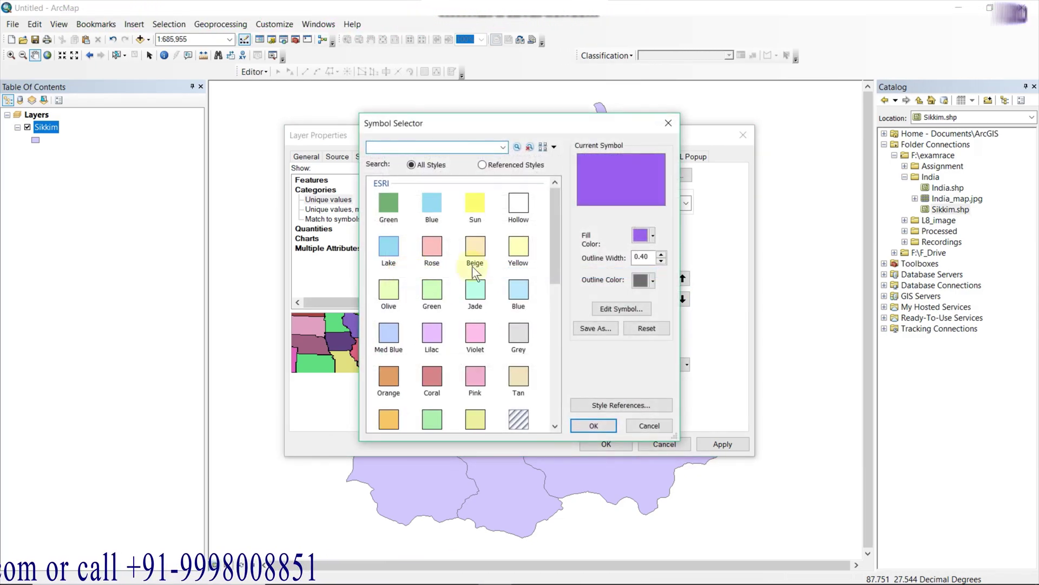
{"action": "left_click", "coordinate": [652, 237]}
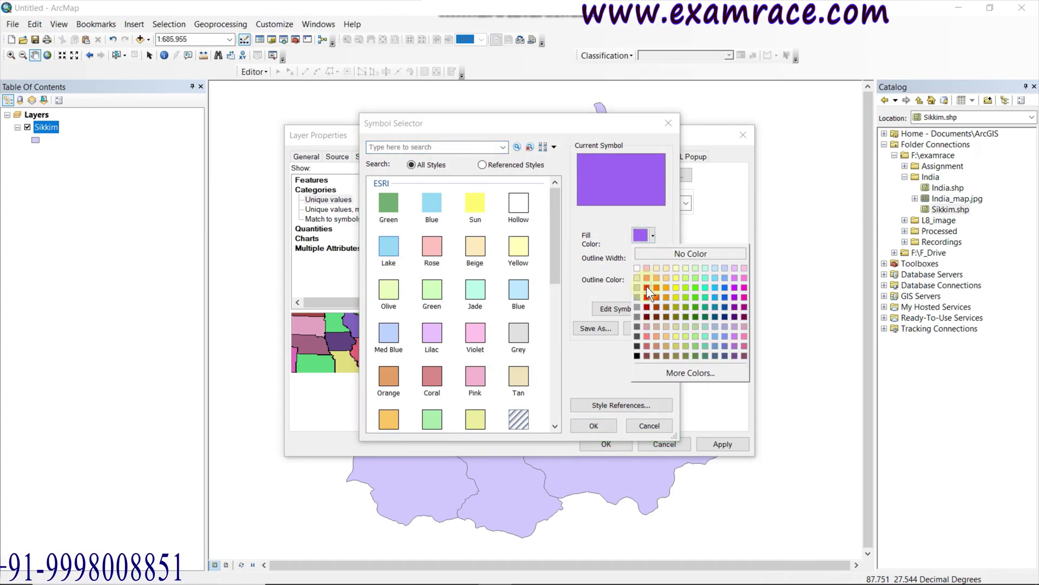
{"action": "left_click", "coordinate": [647, 332]}
{"action": "left_click", "coordinate": [595, 427]}
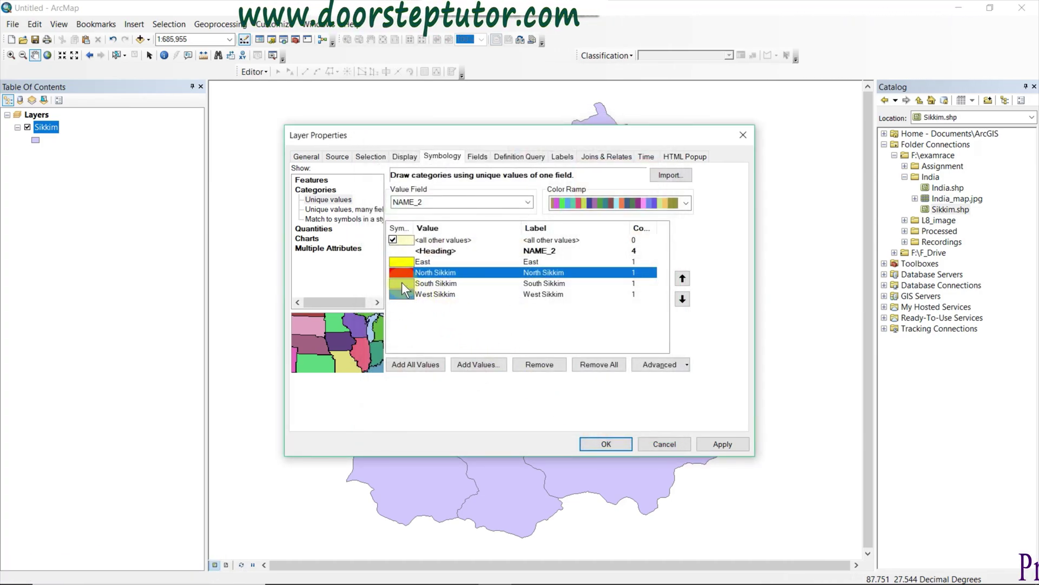
{"action": "double_click", "coordinate": [400, 285]}
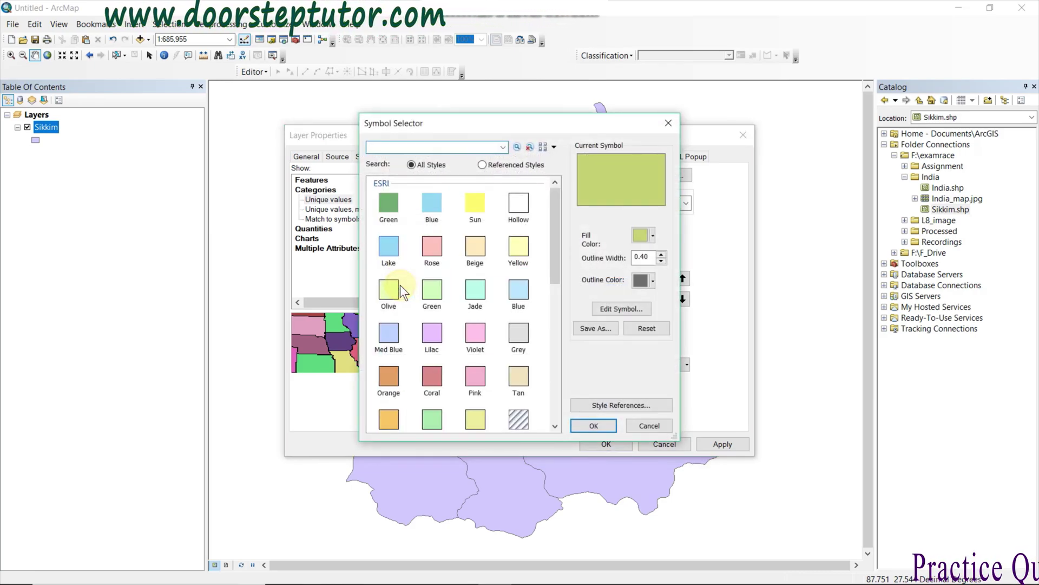
{"action": "left_click", "coordinate": [652, 233]}
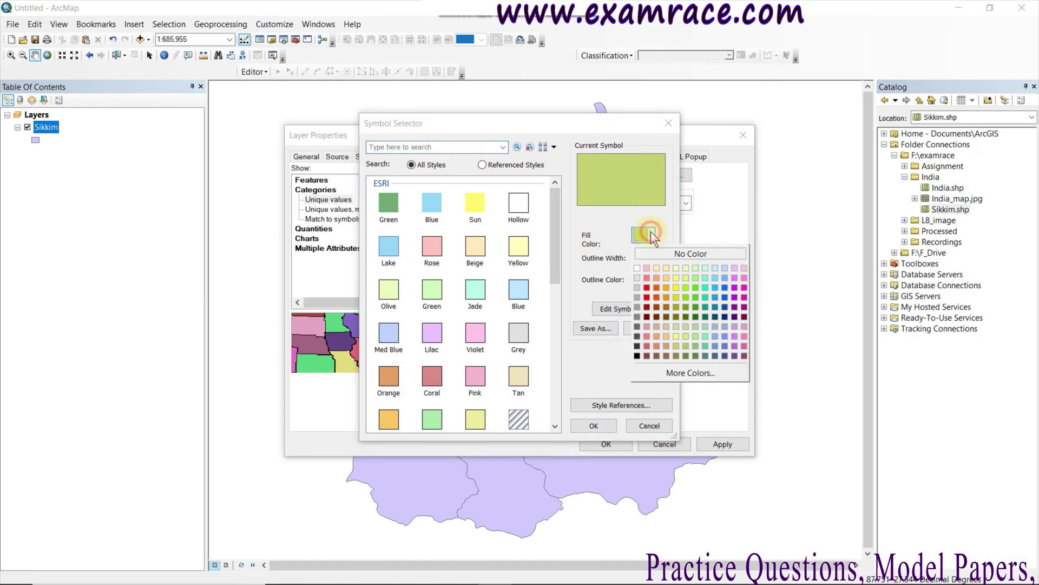
{"action": "left_click", "coordinate": [724, 297]}
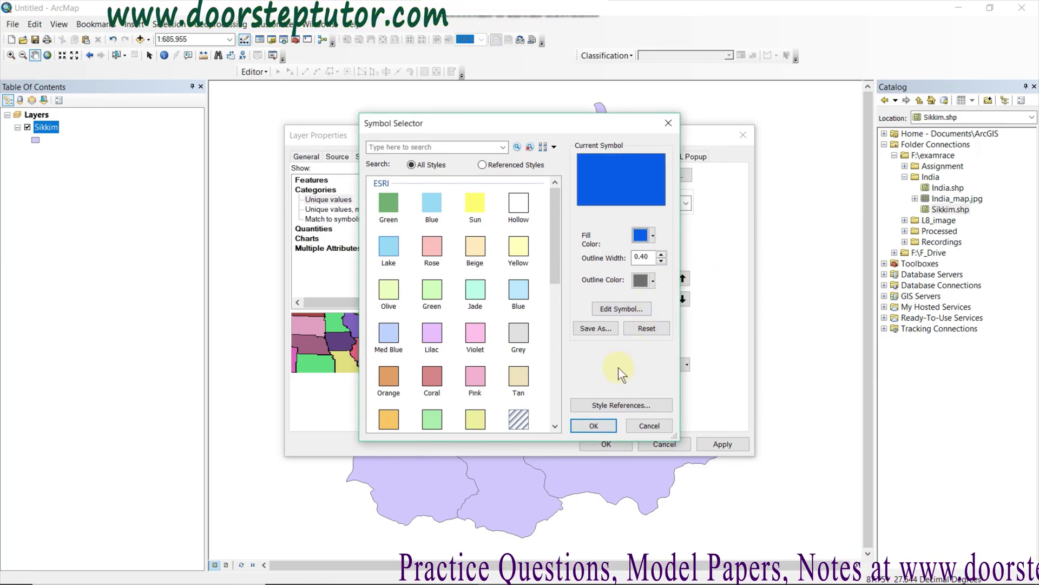
- Confirm South Sikkim's blue, fill West Sikkim magenta, and apply the colours to the map
{"action": "left_click", "coordinate": [593, 425]}
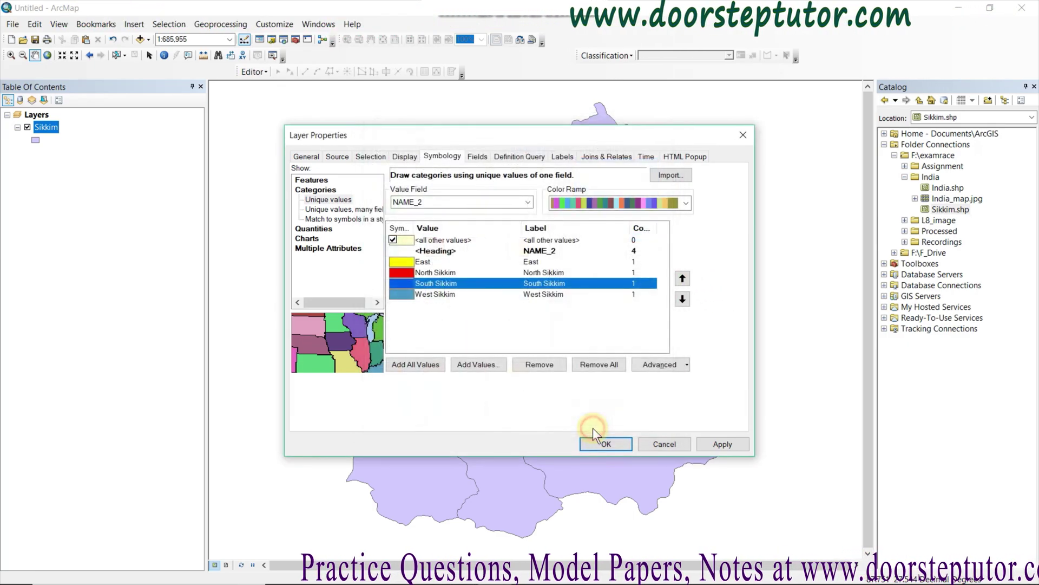
{"action": "left_click", "coordinate": [401, 296]}
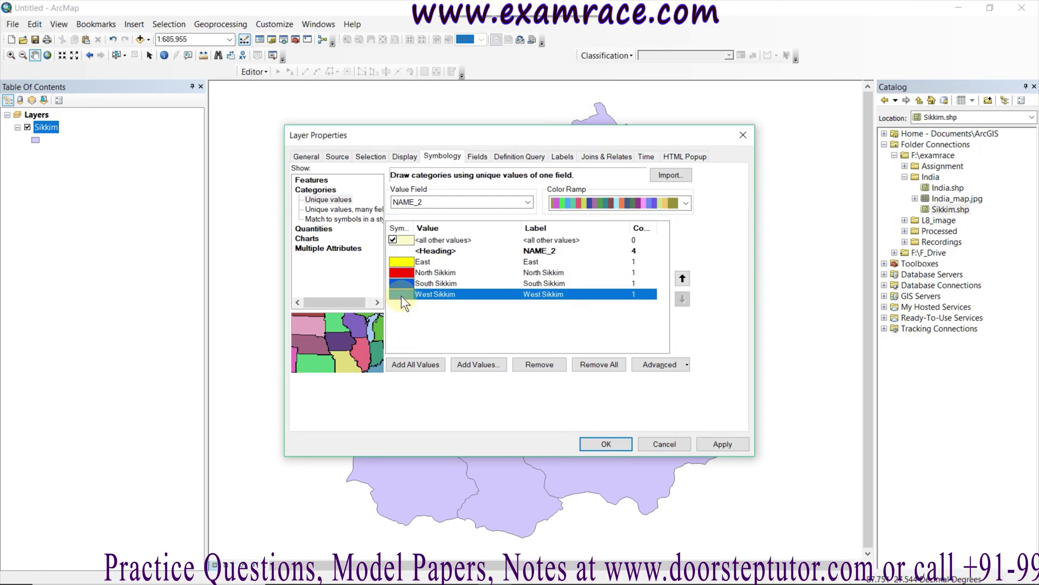
{"action": "double_click", "coordinate": [401, 296]}
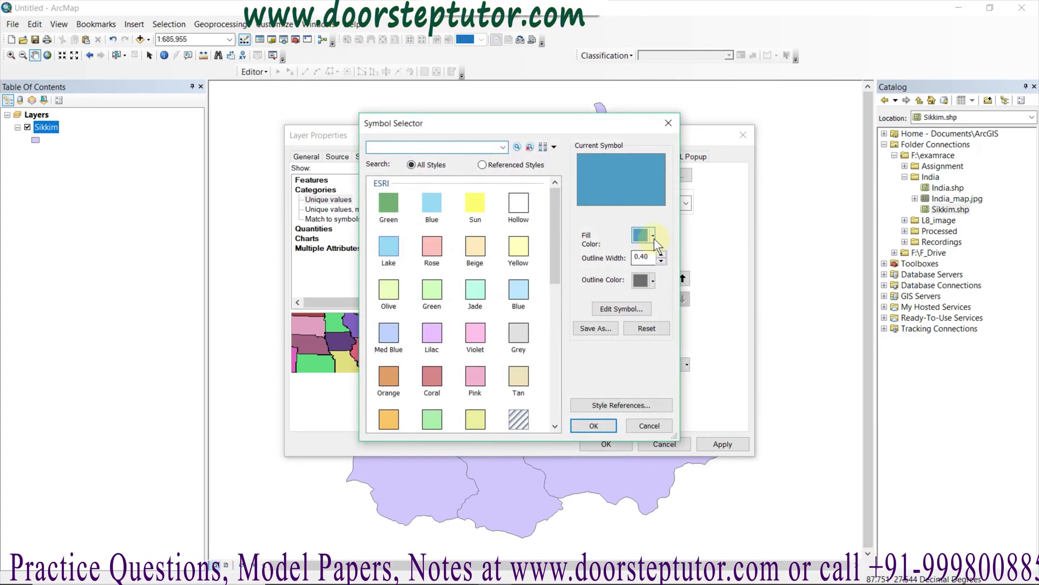
{"action": "left_click", "coordinate": [653, 235]}
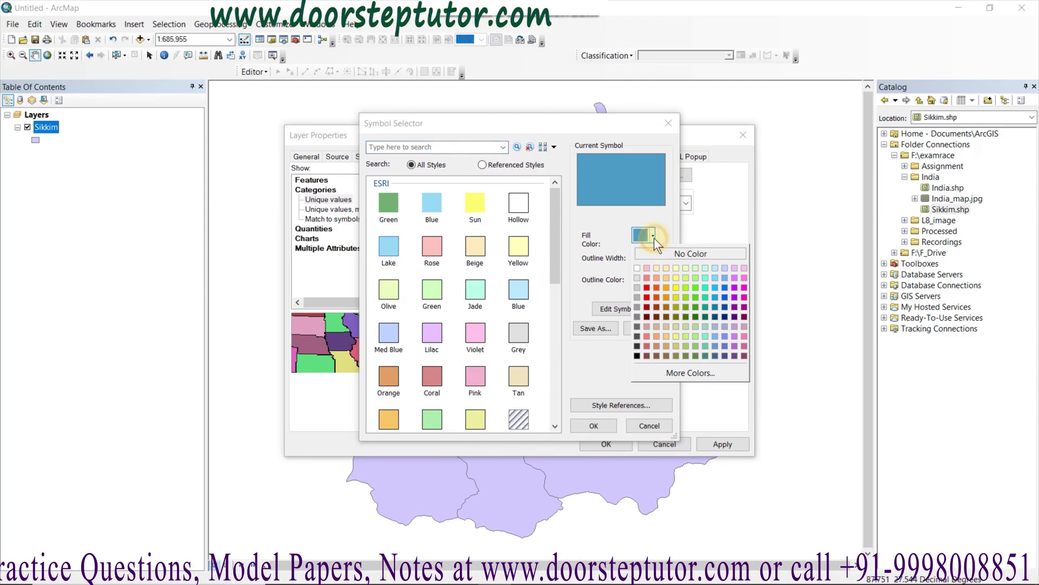
{"action": "left_click", "coordinate": [746, 293]}
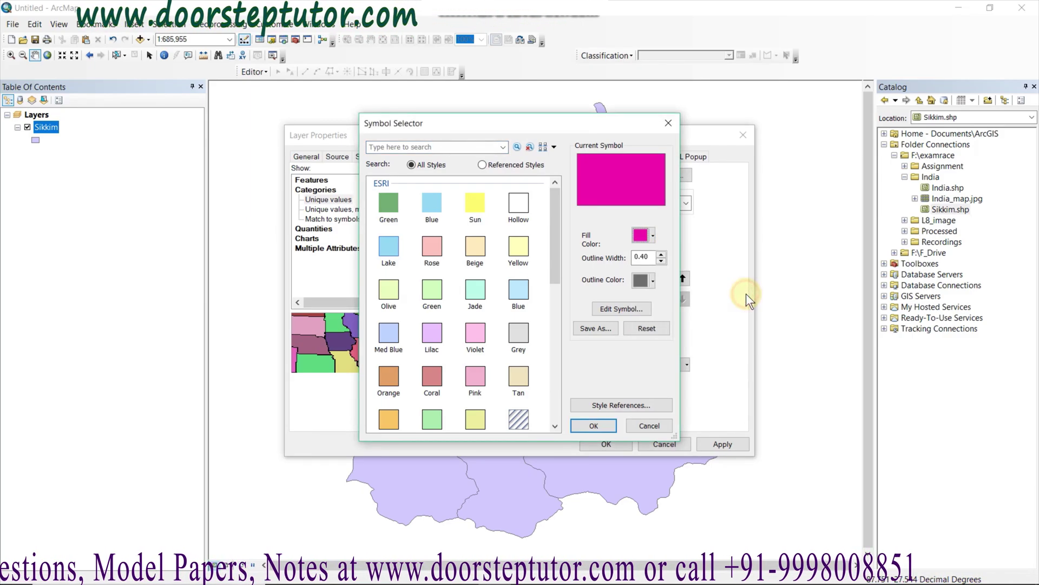
{"action": "left_click", "coordinate": [604, 426]}
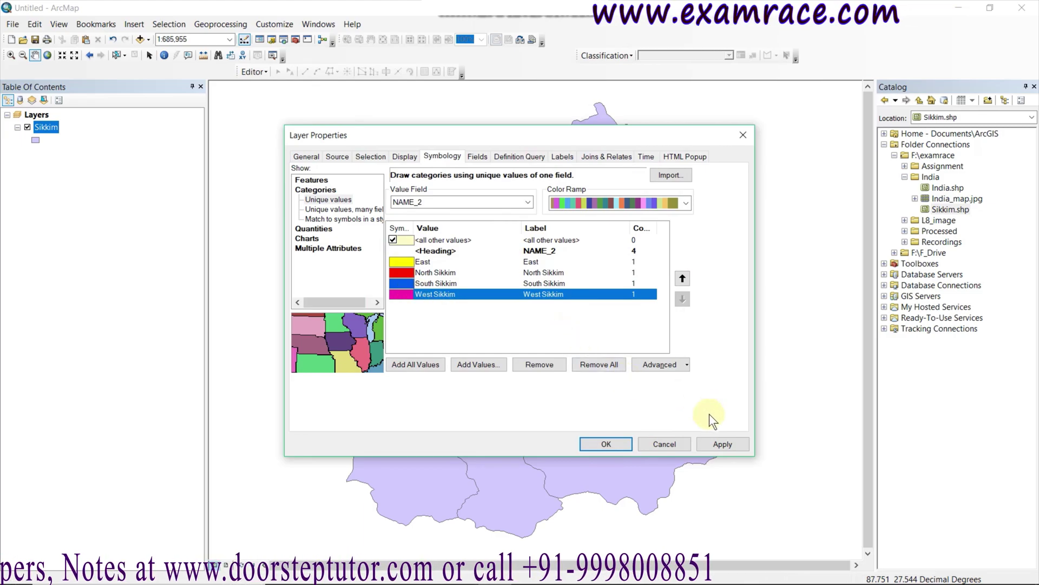
{"action": "left_click", "coordinate": [728, 444]}
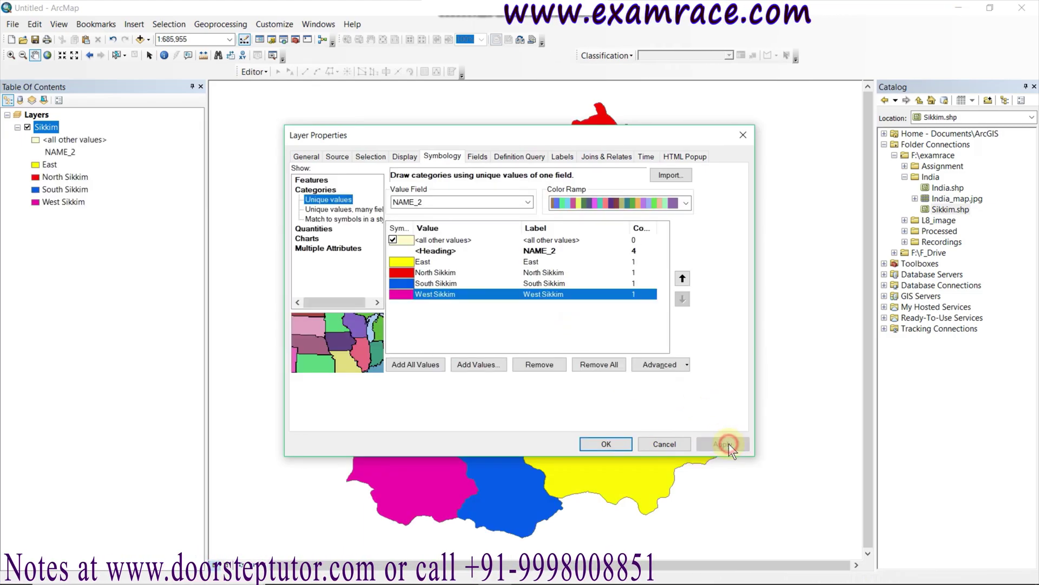
- Close Layer Properties keeping the colours, then reopen the Sikkim layer's properties at Labels
{"action": "left_click", "coordinate": [607, 440]}
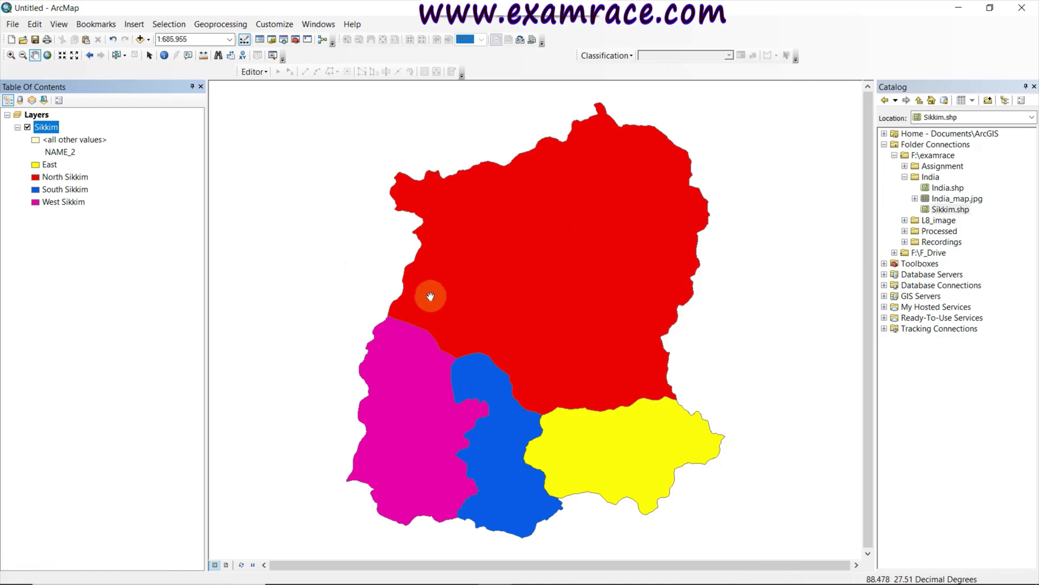
{"action": "right_click", "coordinate": [46, 131]}
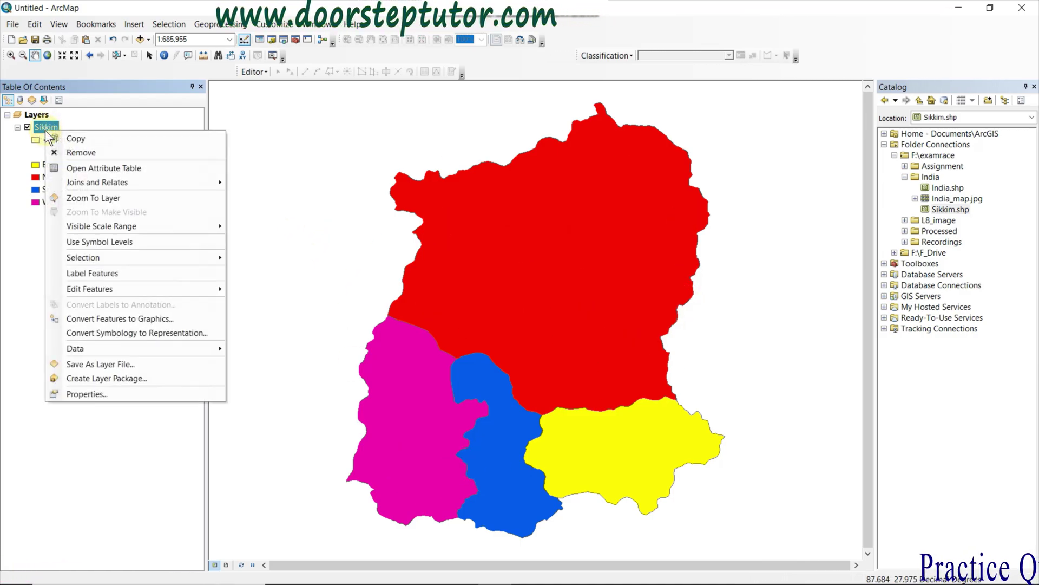
{"action": "left_click", "coordinate": [75, 390]}
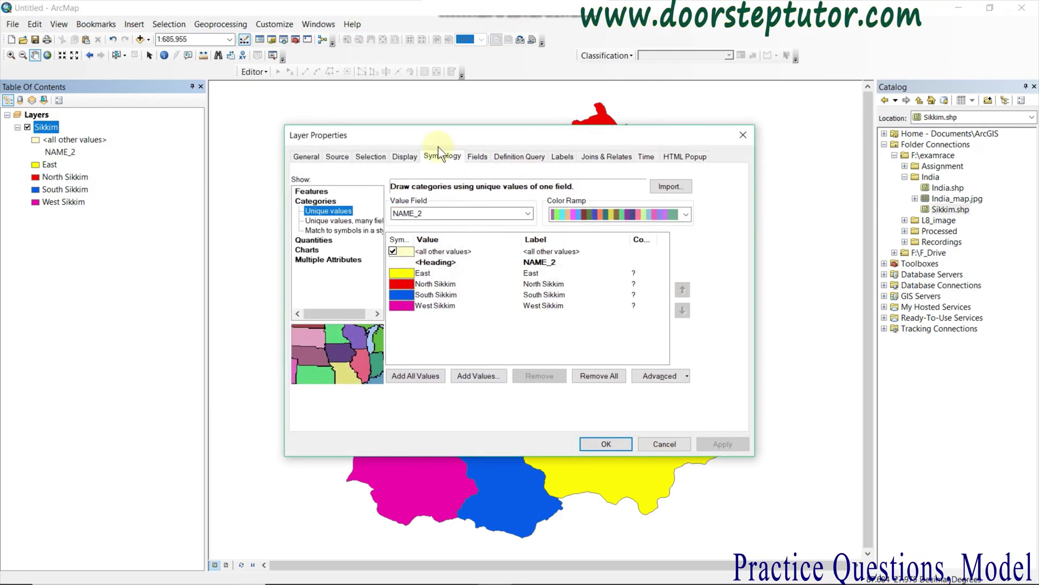
{"action": "left_click", "coordinate": [565, 157]}
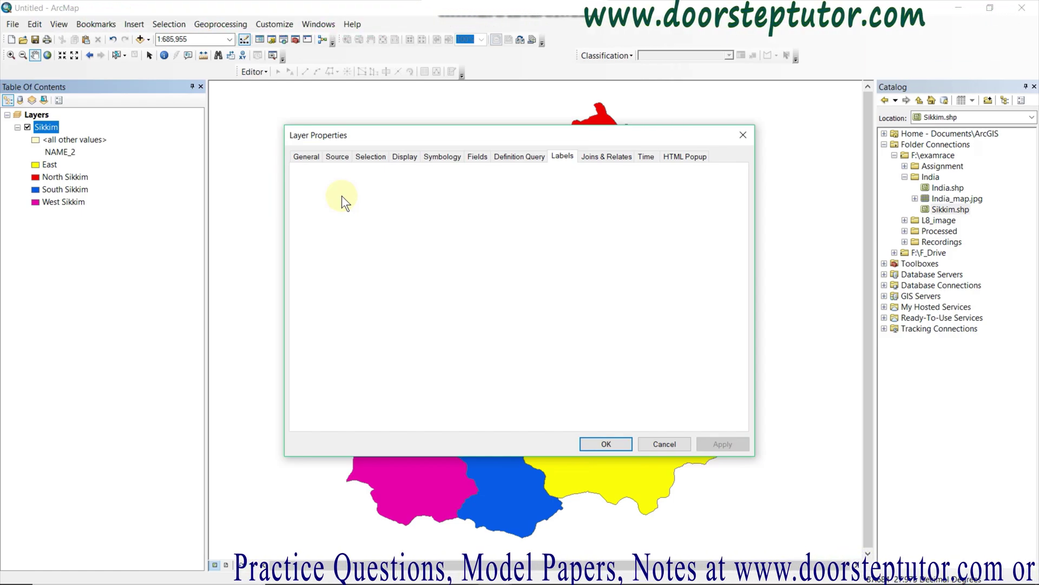
- Label the Sikkim districts by NAME_2 in bold 10-point text
{"action": "left_click", "coordinate": [304, 175]}
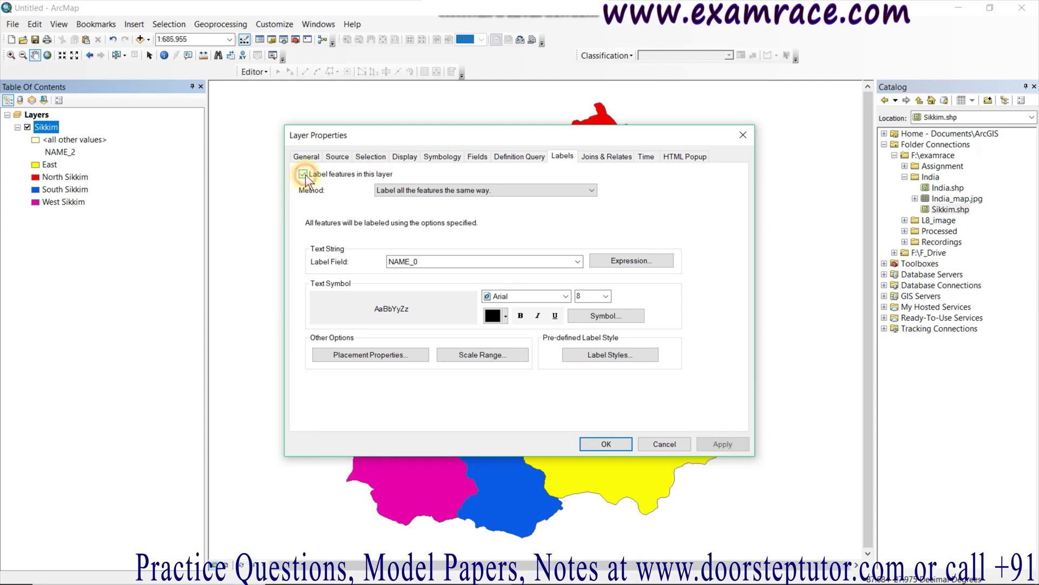
{"action": "left_click", "coordinate": [453, 260]}
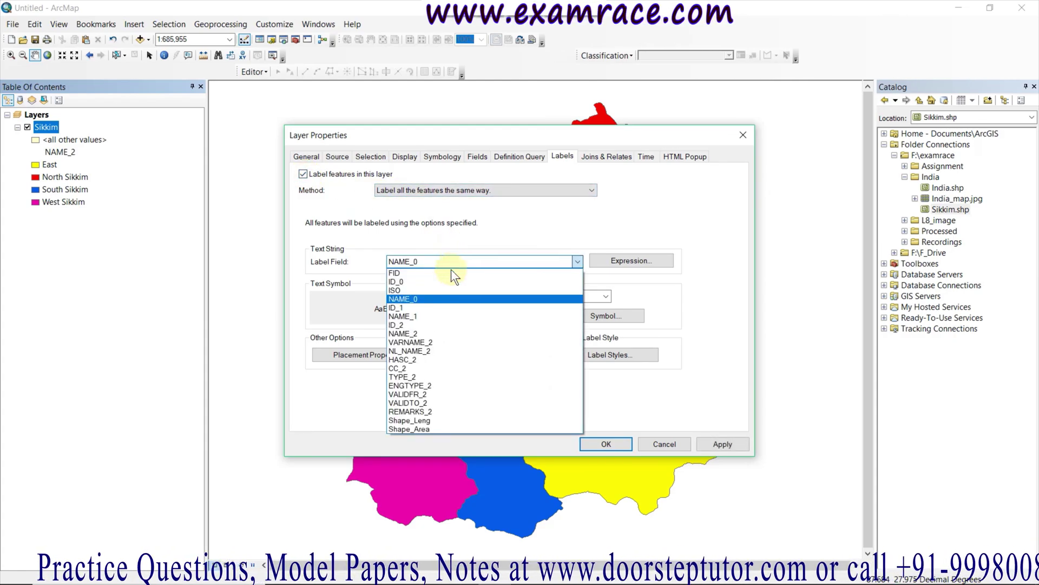
{"action": "left_click", "coordinate": [432, 332]}
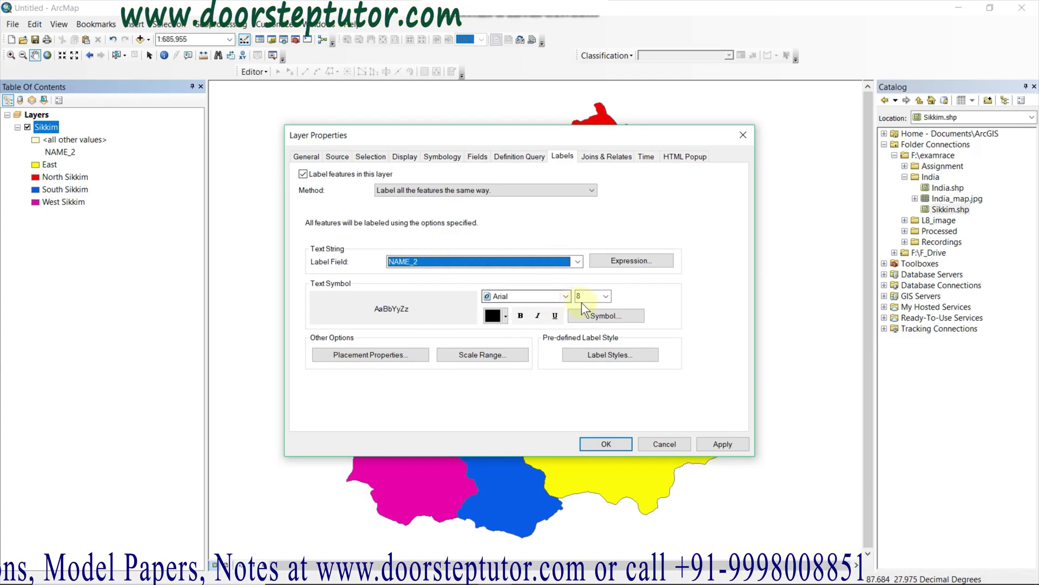
{"action": "left_click", "coordinate": [605, 296]}
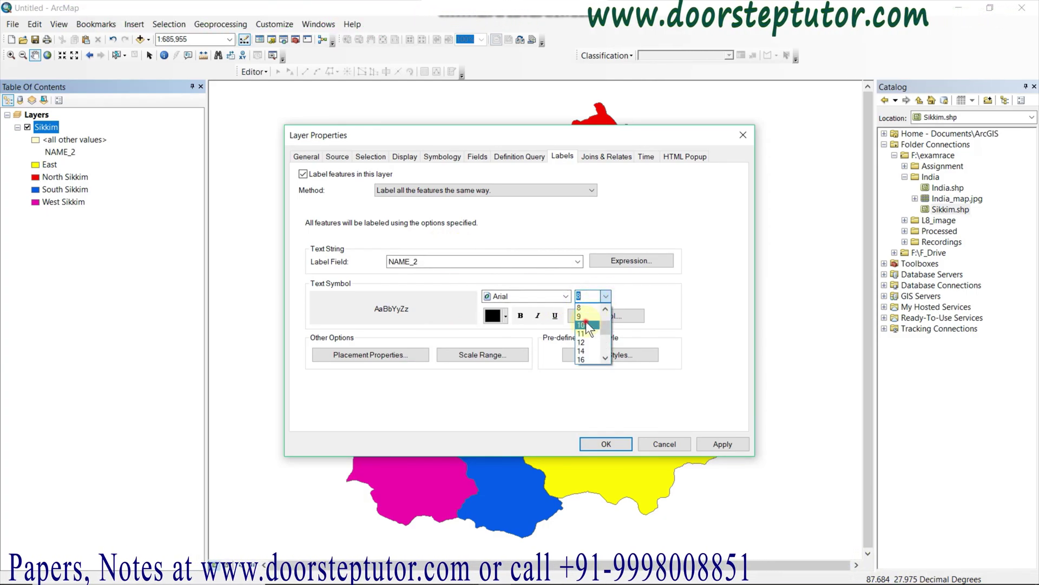
{"action": "left_click", "coordinate": [587, 324]}
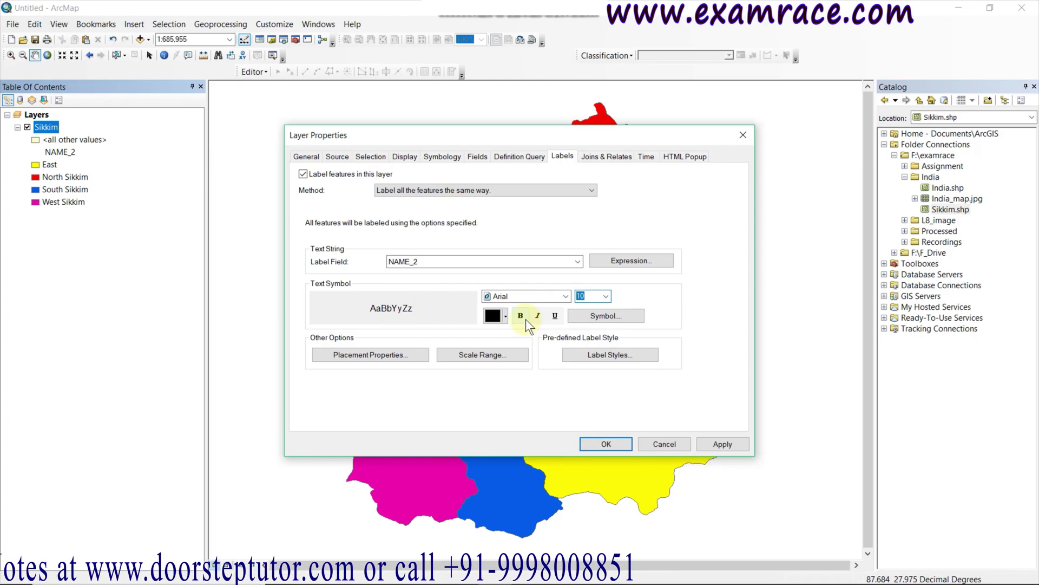
{"action": "left_click", "coordinate": [524, 319]}
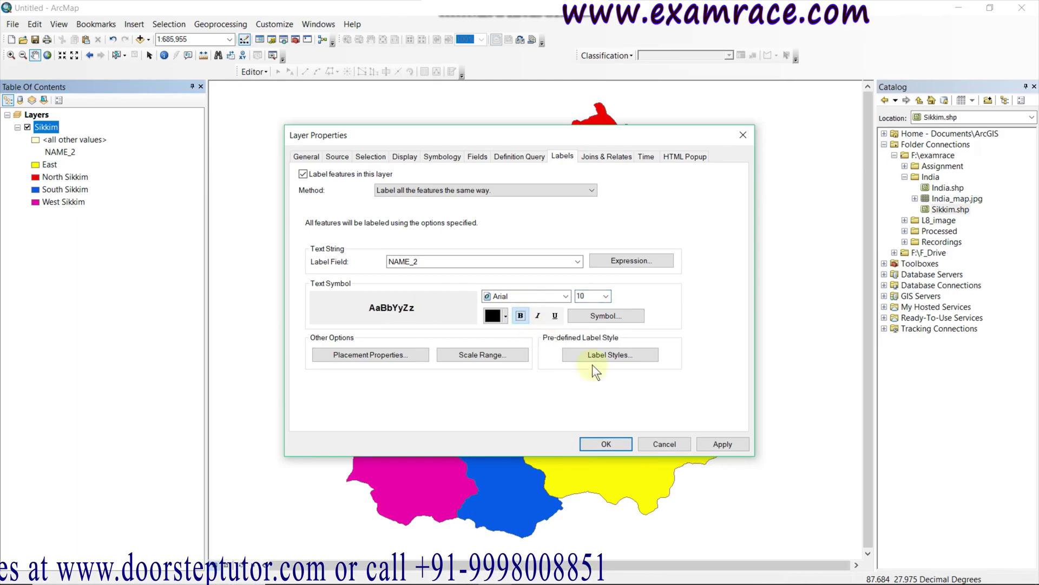
{"action": "left_click", "coordinate": [606, 444]}
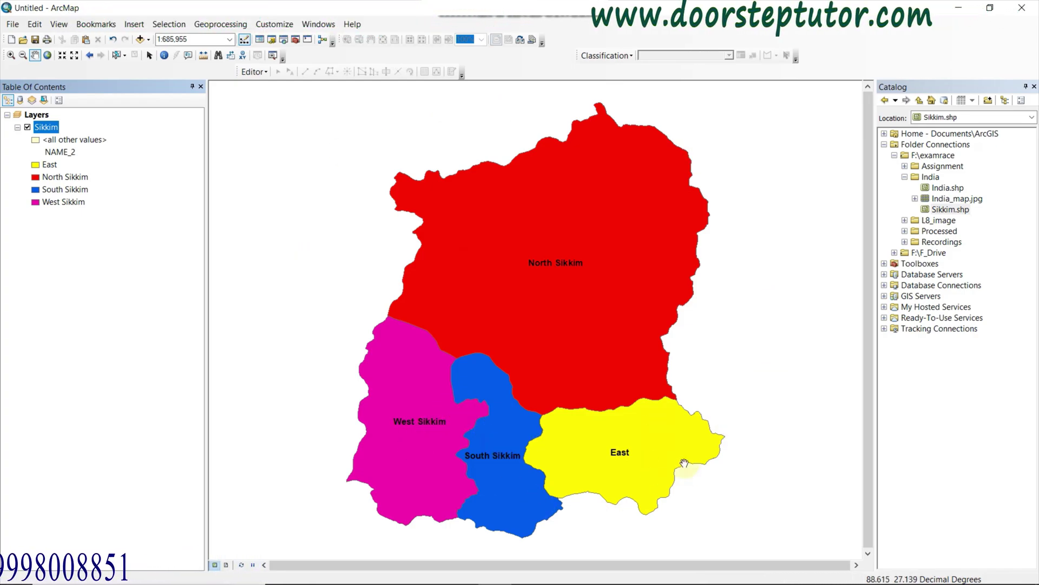
- Zoom the labelled Sikkim map out to a 1:1,500,000 scale
{"action": "left_click", "coordinate": [430, 372]}
{"action": "left_click", "coordinate": [647, 368]}
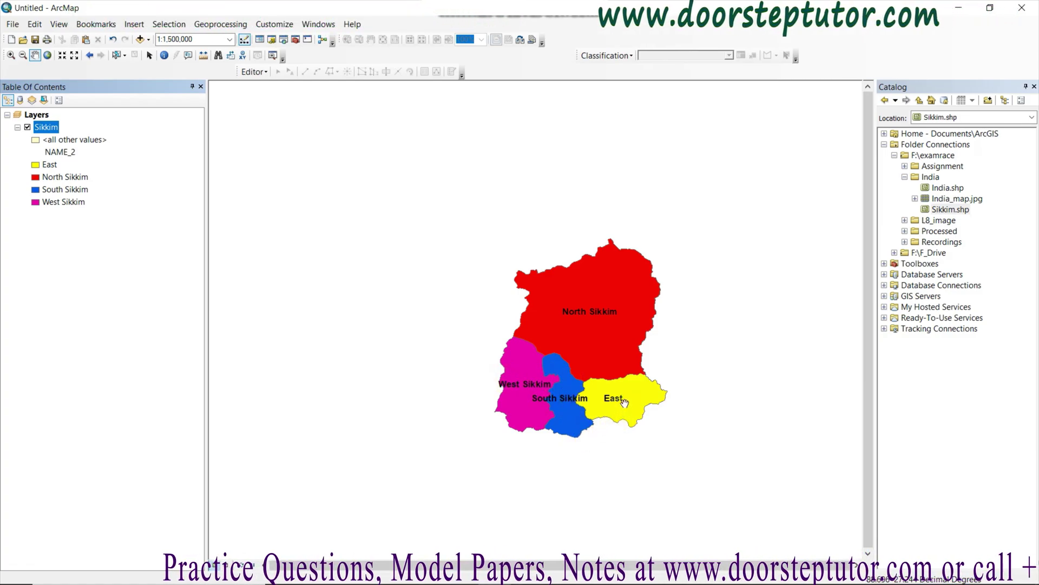
{"action": "left_click", "coordinate": [639, 428]}
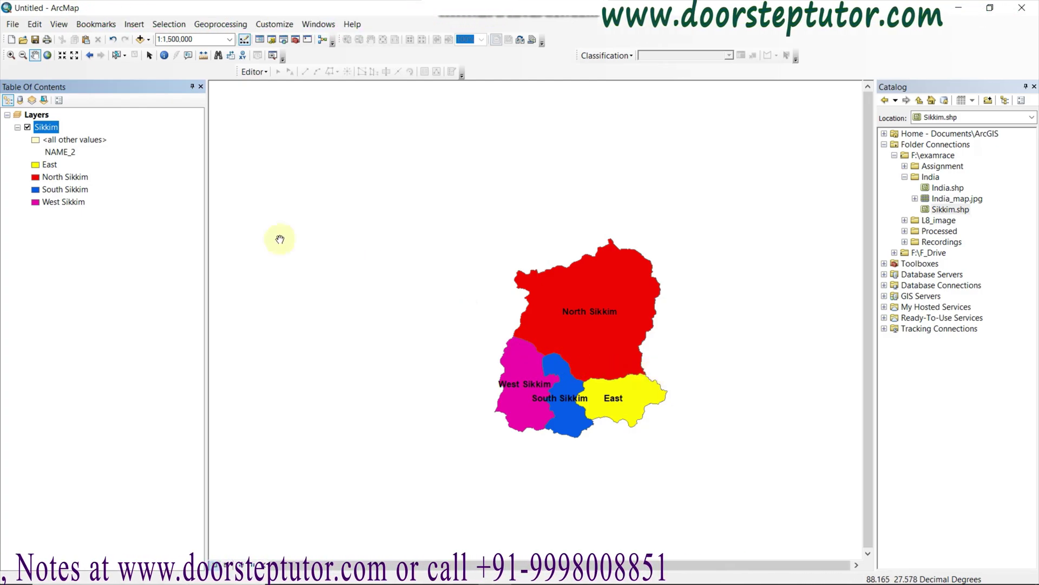
- Save the Sikkim layer as the layer file Sikkim.lyr in the Processed folder
{"action": "right_click", "coordinate": [52, 130]}
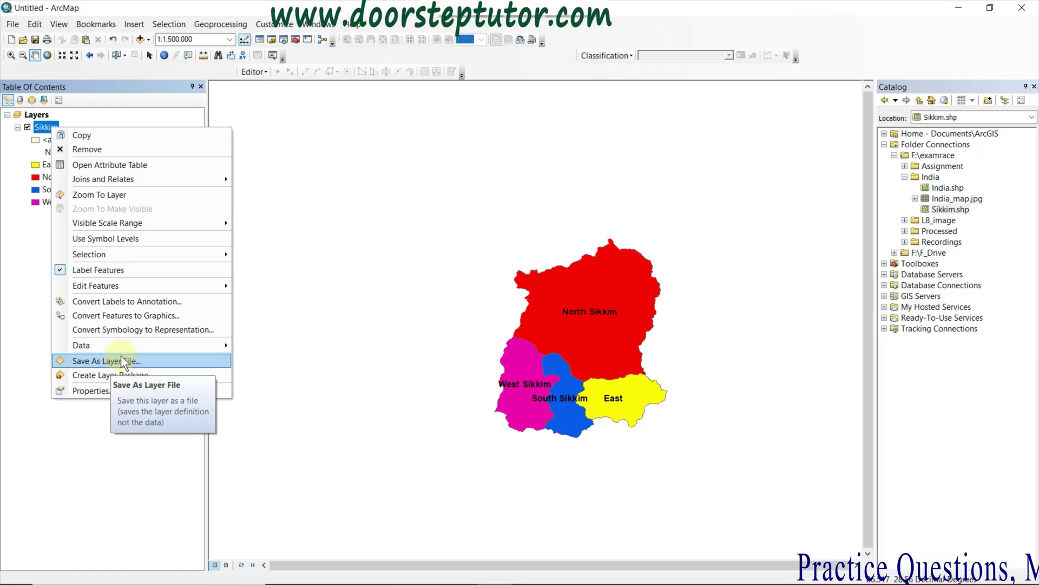
{"action": "mouse_move", "coordinate": [132, 347]}
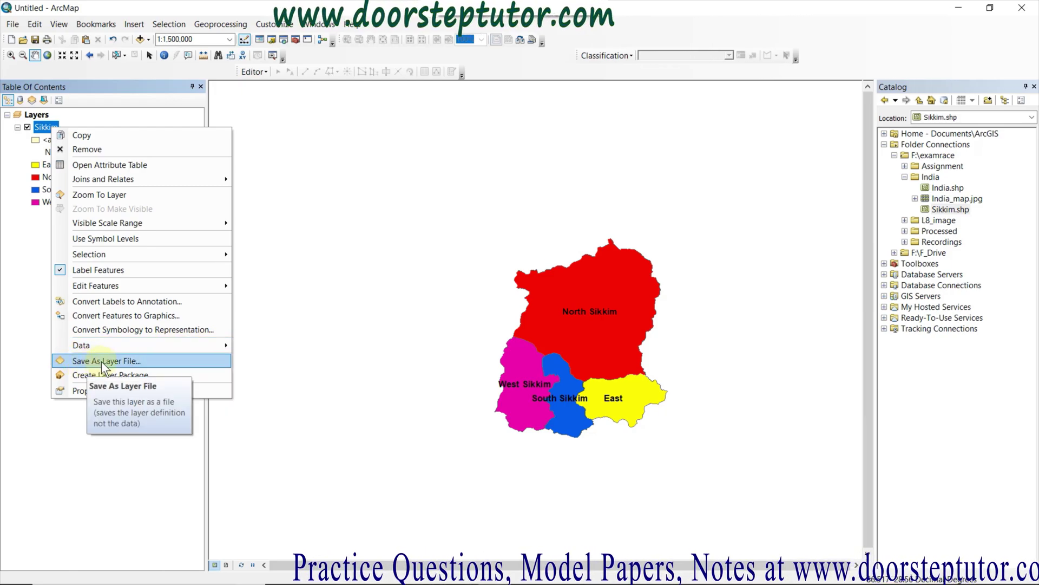
{"action": "left_click", "coordinate": [102, 362]}
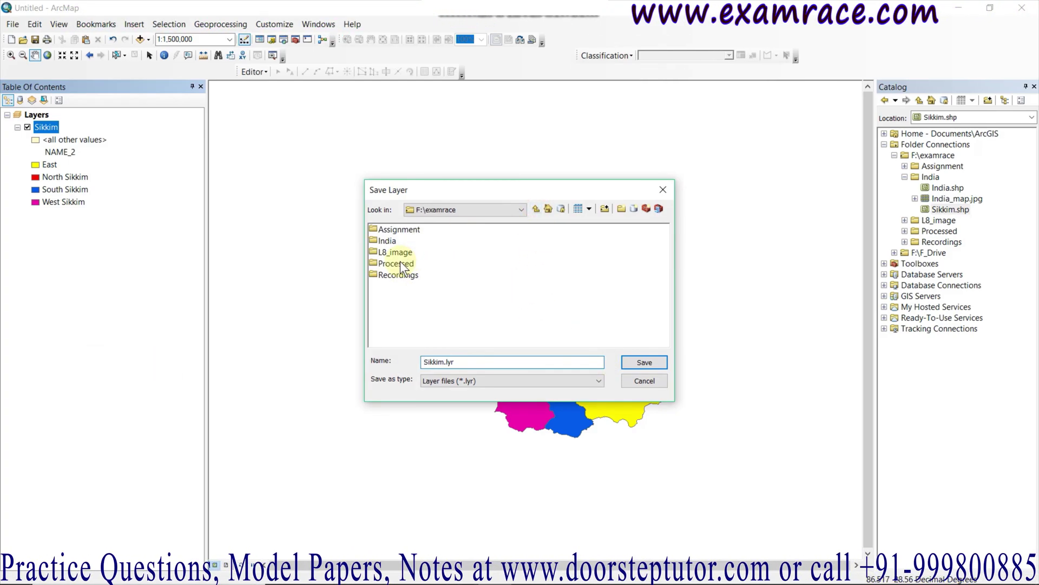
{"action": "left_click", "coordinate": [398, 263]}
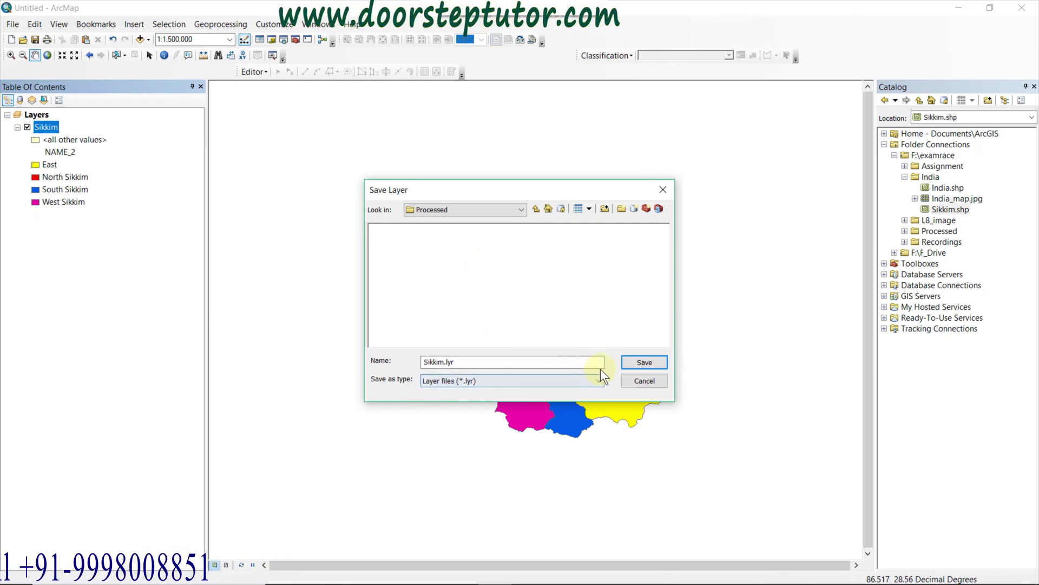
{"action": "left_click", "coordinate": [659, 364]}
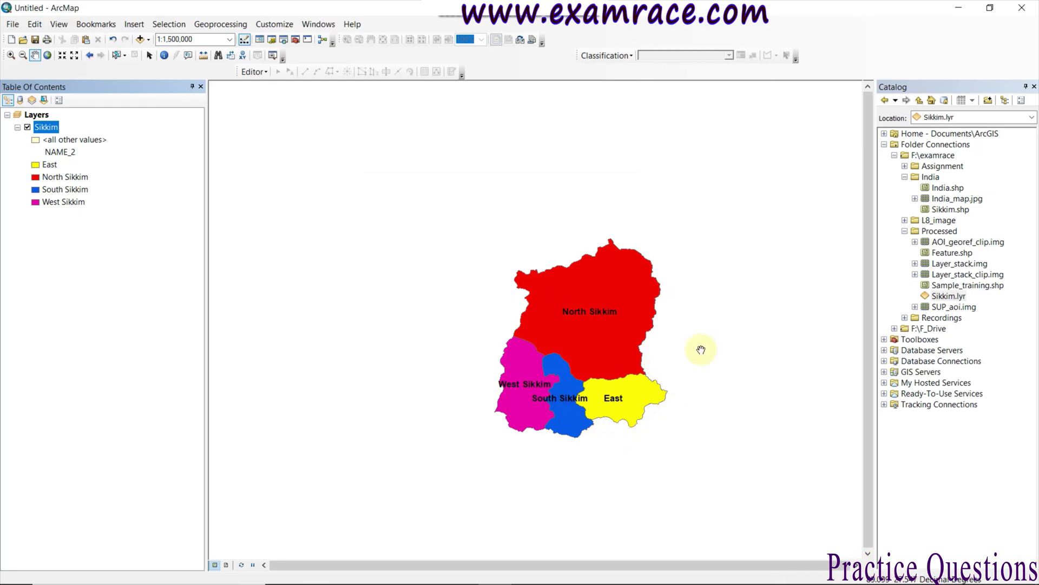
- Replace the labelled layer with a freshly added Sikkim.shp layer and open its properties
{"action": "right_click", "coordinate": [43, 130]}
{"action": "left_click", "coordinate": [55, 149]}
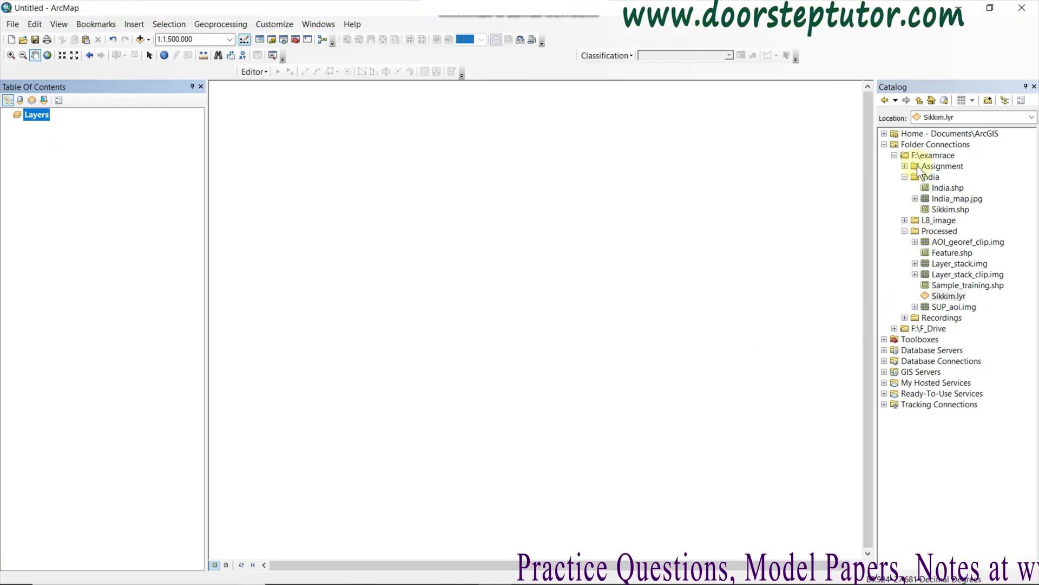
{"action": "mouse_move", "coordinate": [951, 214]}
{"action": "left_mouse_down"}
{"action": "mouse_move", "coordinate": [673, 220]}
{"action": "mouse_move", "coordinate": [647, 272]}
{"action": "left_mouse_up"}
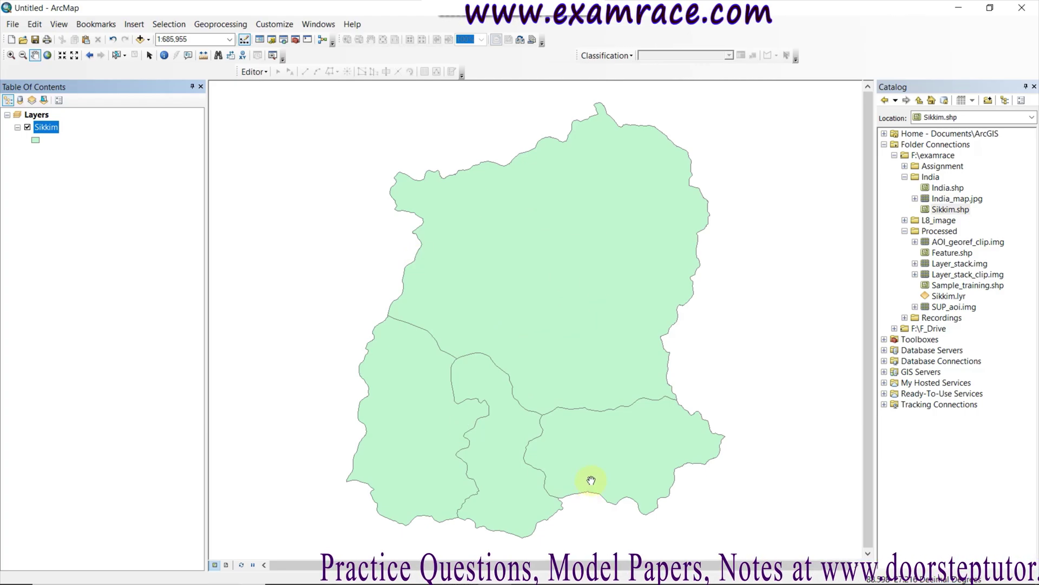
{"action": "right_click", "coordinate": [51, 129]}
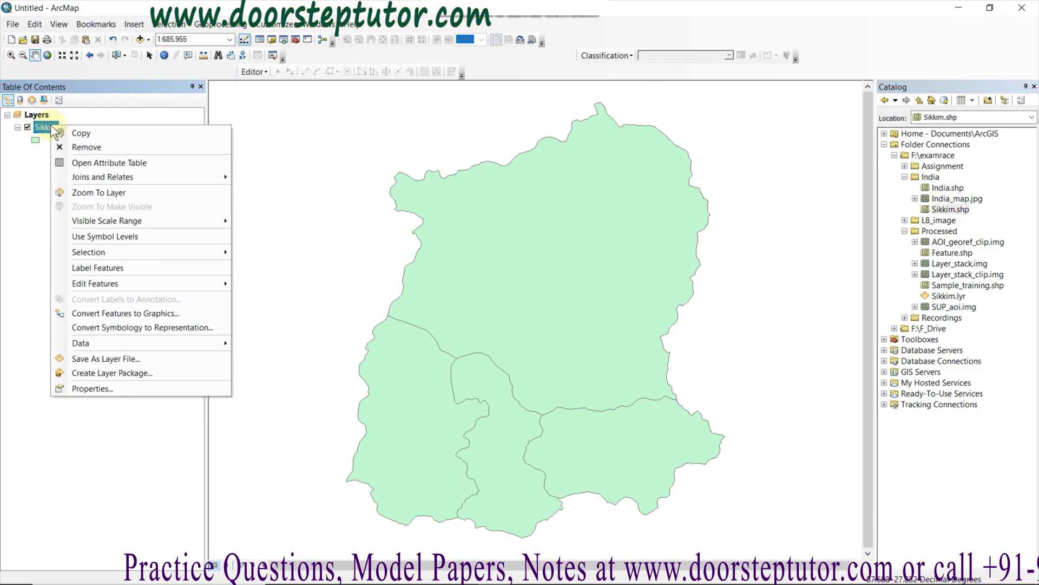
{"action": "left_click", "coordinate": [76, 390]}
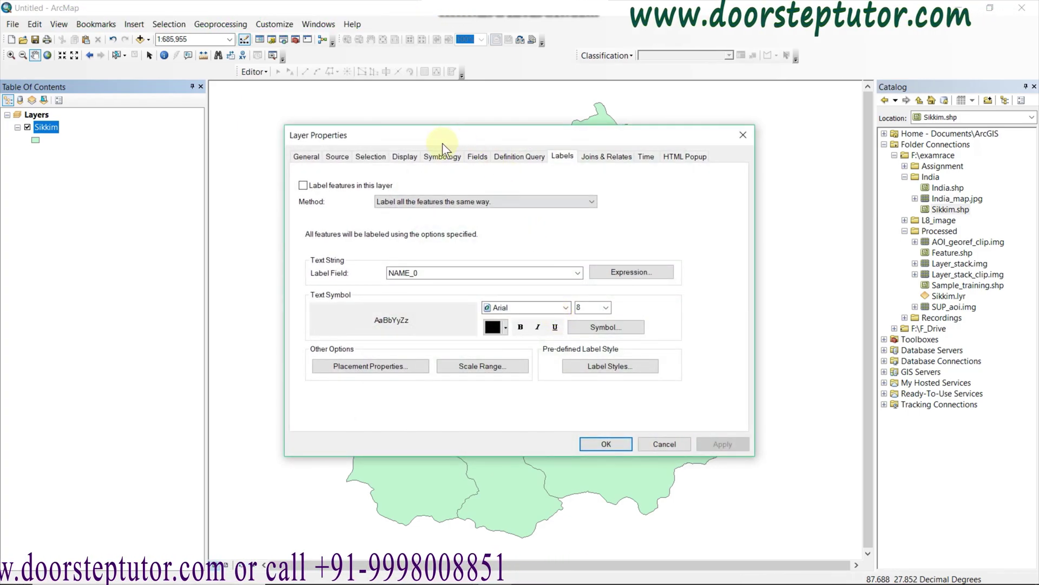
- Symbolize the layer by unique NAME_2 values, list all four districts, and begin importing symbology
{"action": "left_click", "coordinate": [428, 157]}
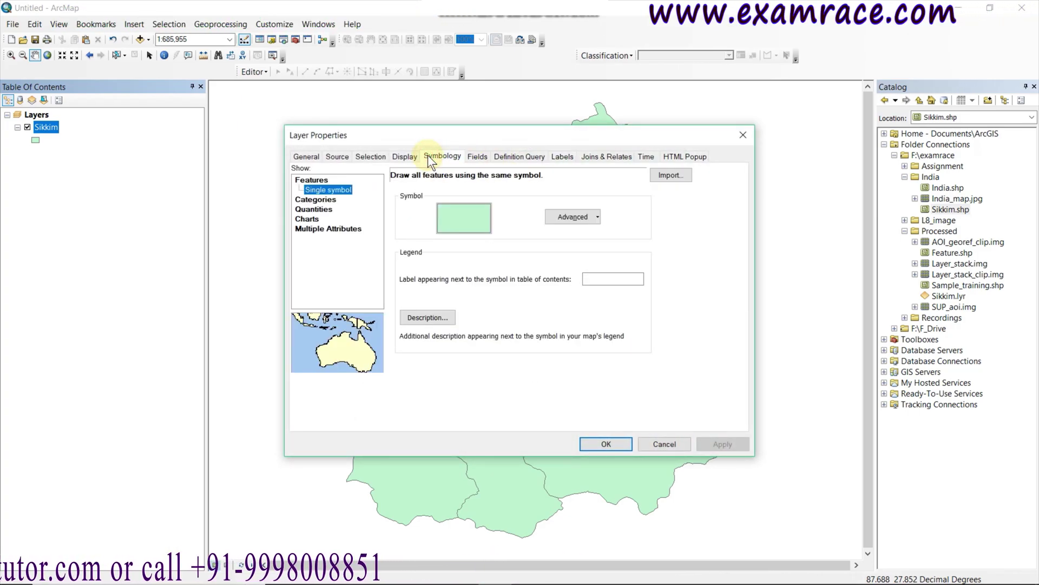
{"action": "left_click", "coordinate": [317, 200]}
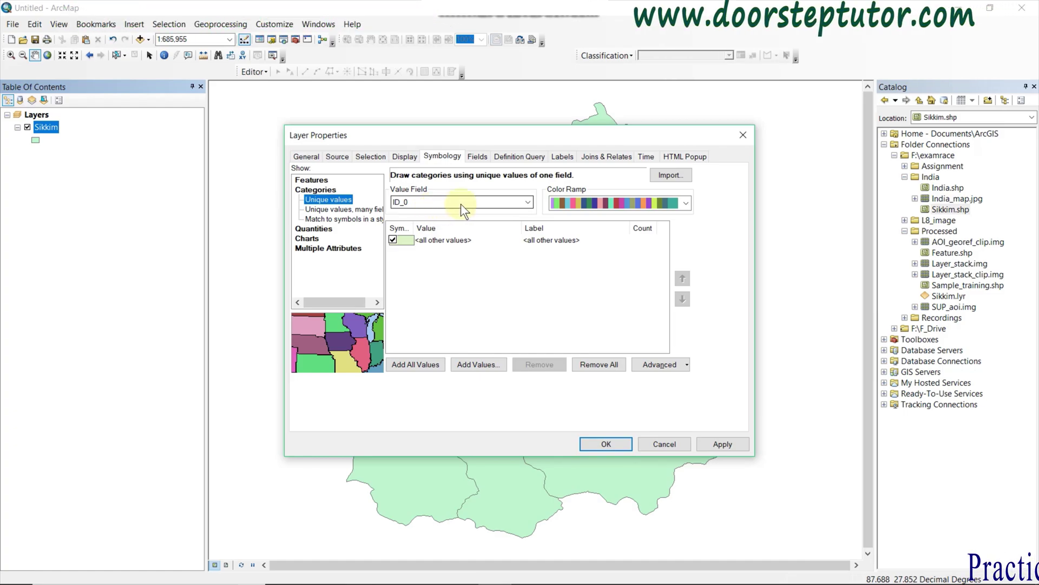
{"action": "left_click", "coordinate": [488, 204]}
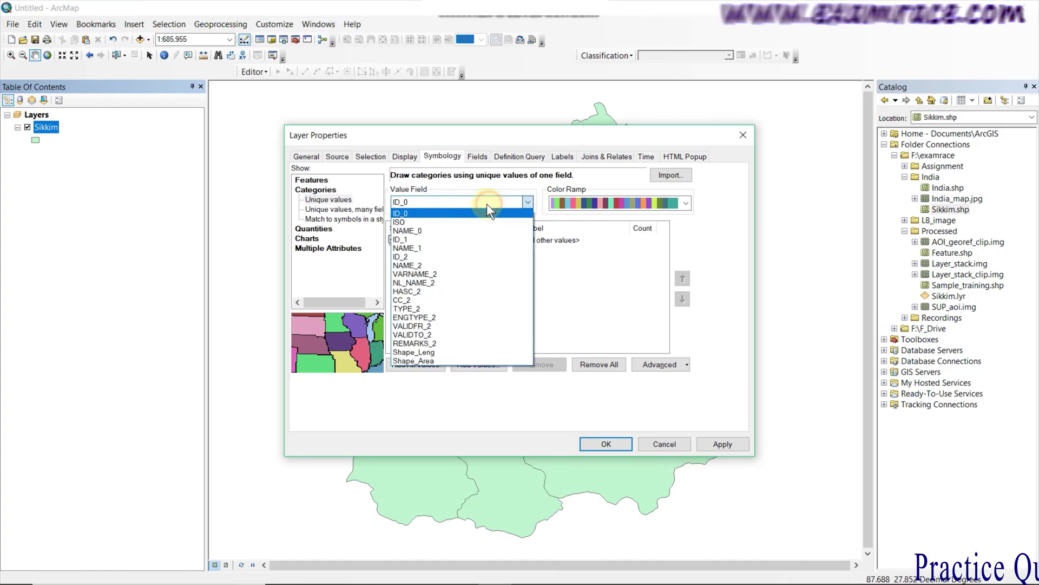
{"action": "left_click", "coordinate": [439, 265]}
{"action": "left_click", "coordinate": [419, 364]}
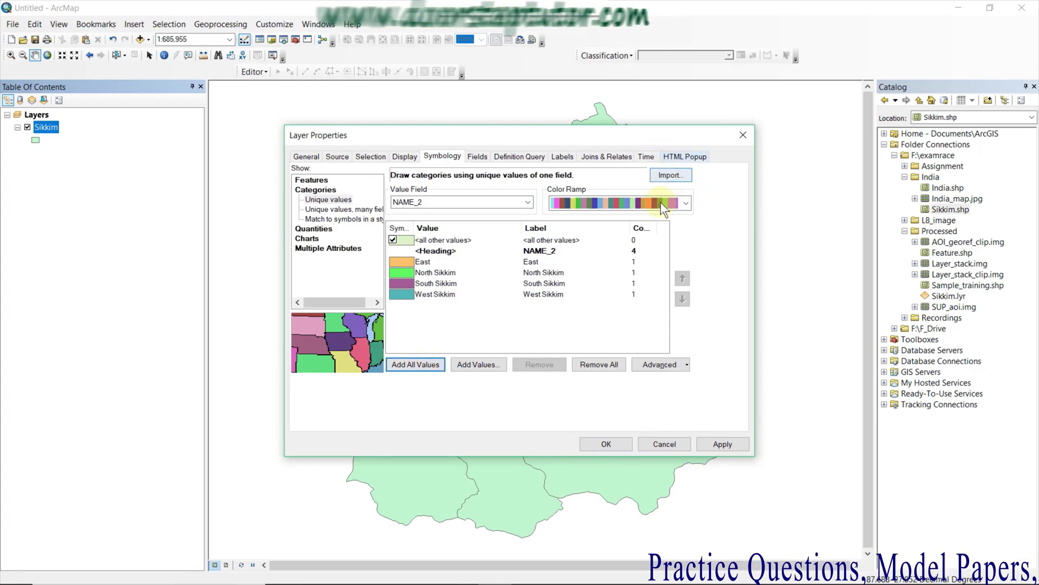
{"action": "scroll", "coordinate": [660, 202], "scroll_direction": "down", "scroll_amount": 1}
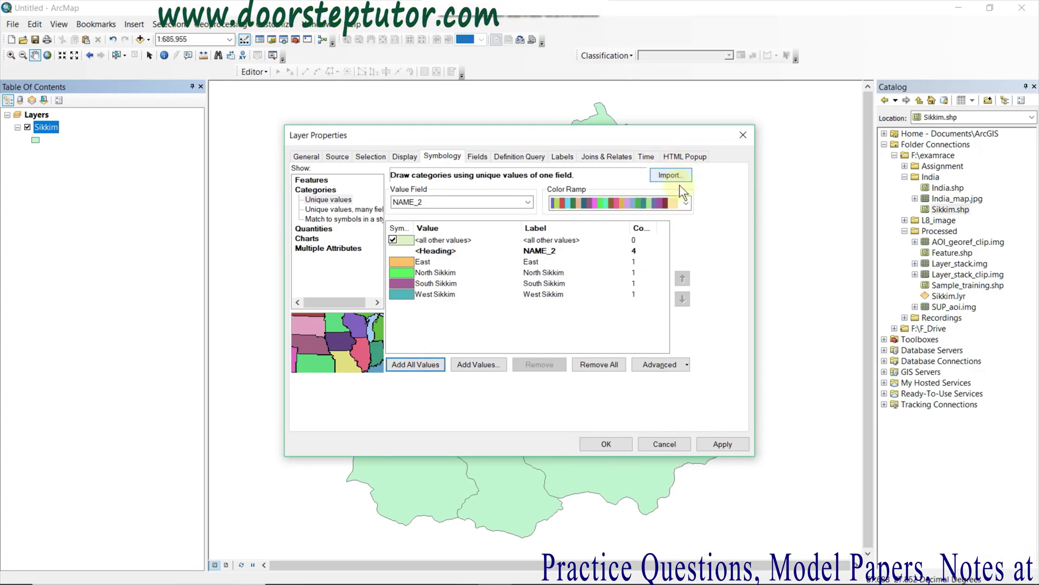
{"action": "left_click", "coordinate": [676, 176]}
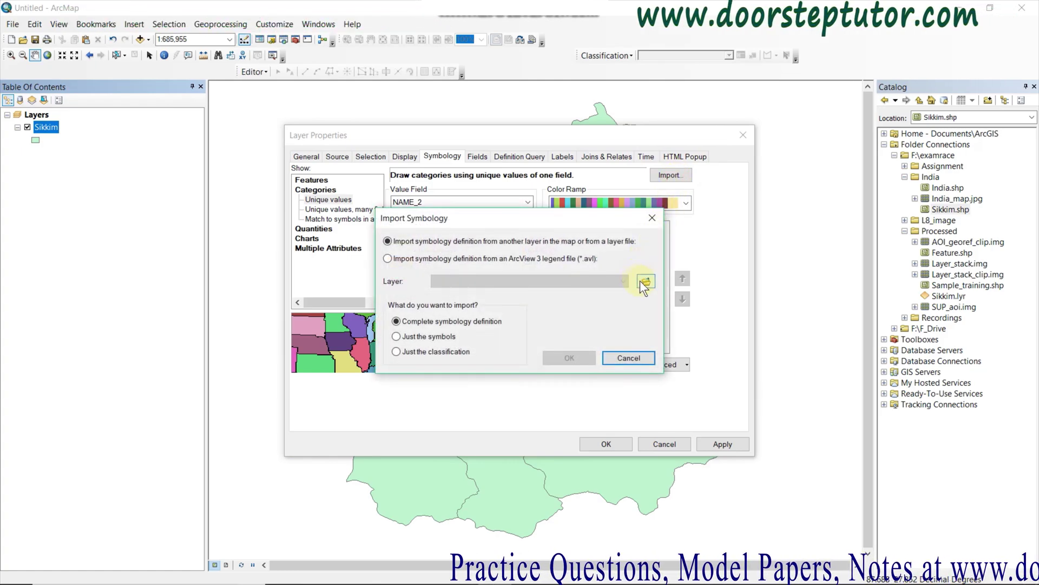
- Import the full symbology from Processed\Sikkim.lyr, matched on NAME_2, and apply it
{"action": "left_click", "coordinate": [644, 281]}
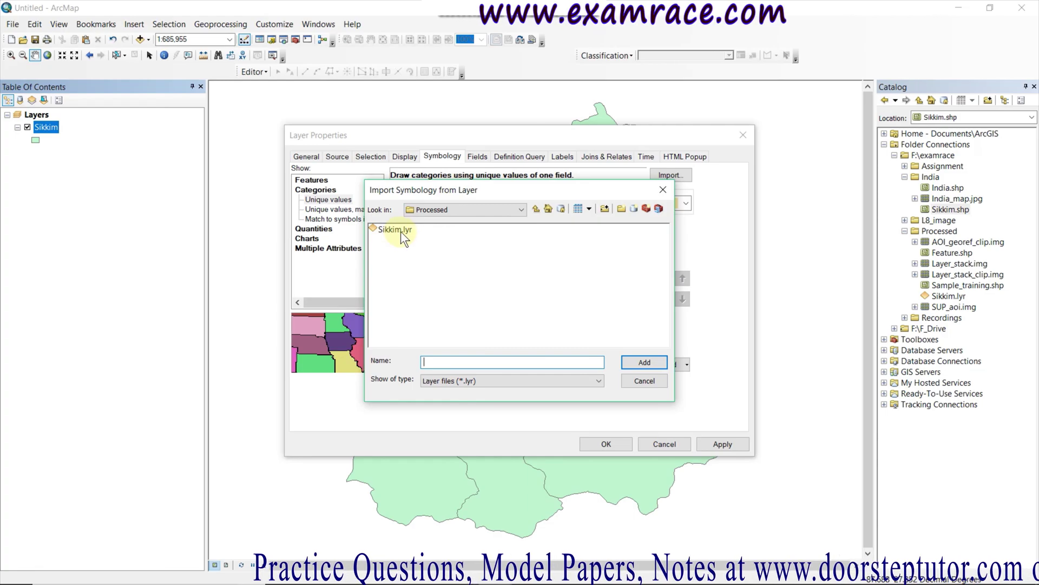
{"action": "left_click", "coordinate": [400, 230]}
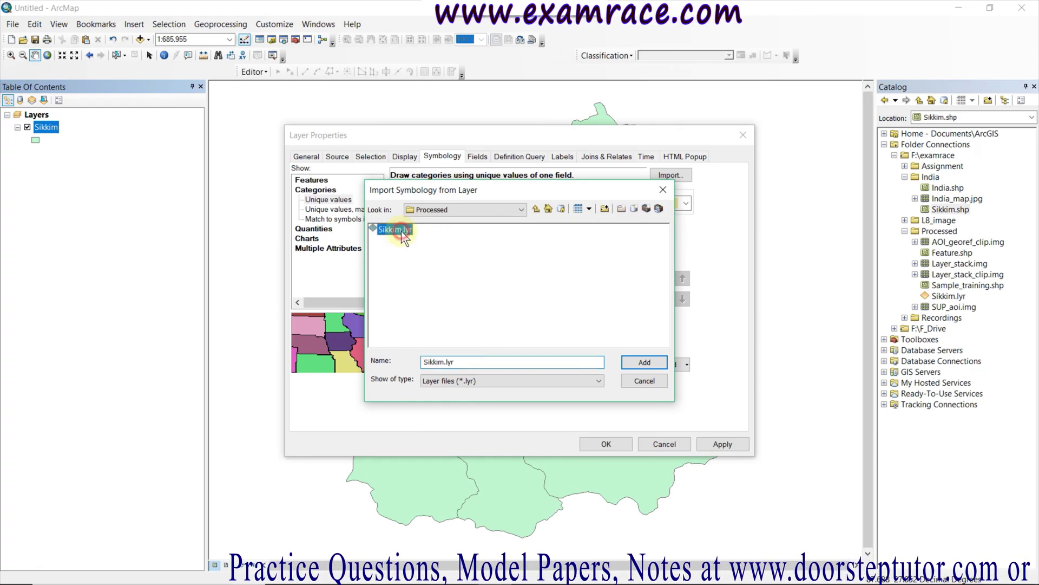
{"action": "left_click", "coordinate": [655, 364]}
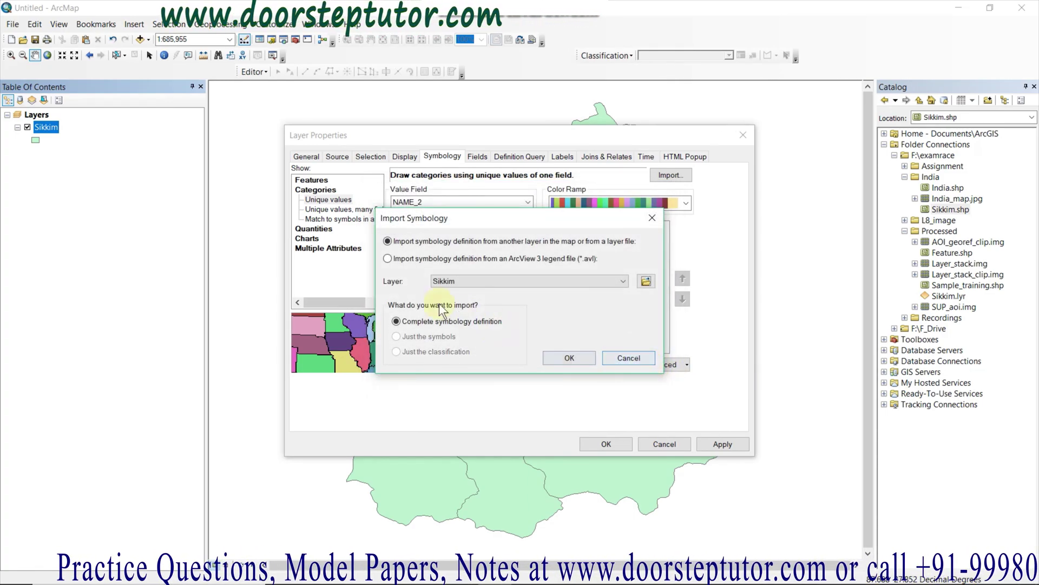
{"action": "left_click", "coordinate": [561, 358]}
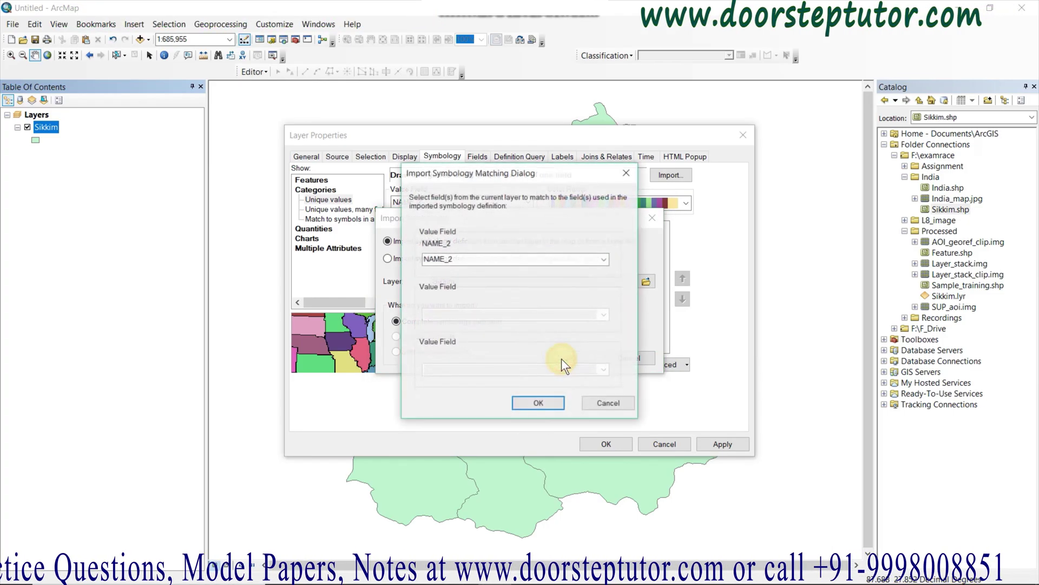
{"action": "left_click", "coordinate": [535, 407]}
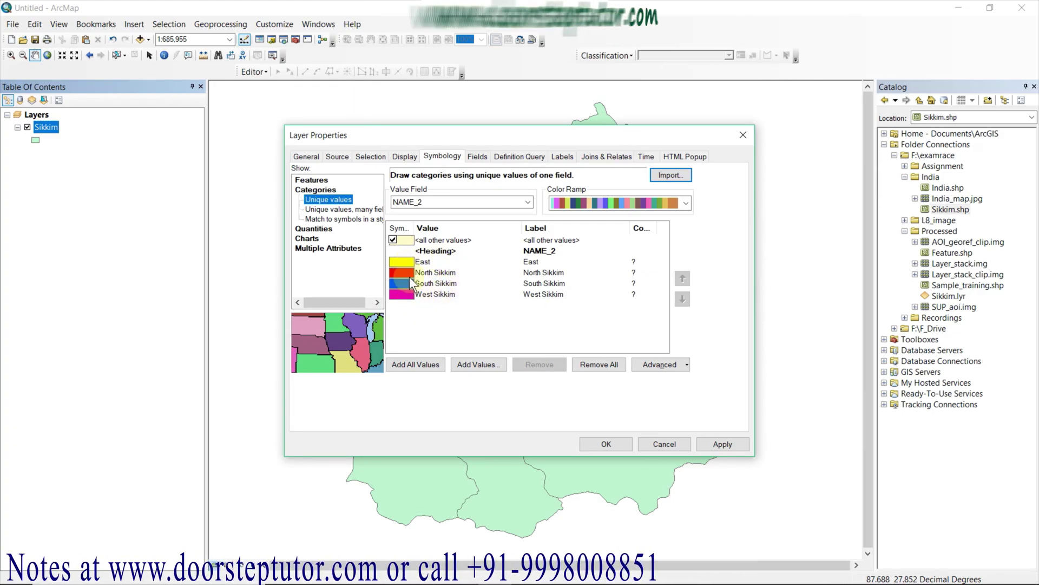
{"action": "left_click", "coordinate": [734, 442]}
{"action": "left_click", "coordinate": [621, 443]}
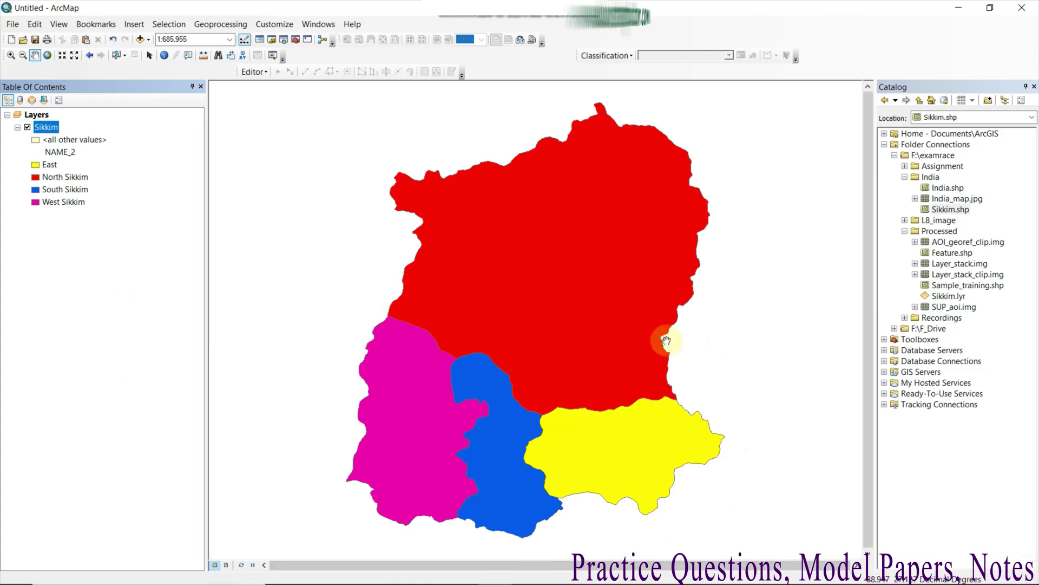
- View the unlabelled map with East yellow, North red, South blue and West magenta
{"action": "left_click_drag", "start_coordinate": [521, 360], "coordinate": [521, 360]}
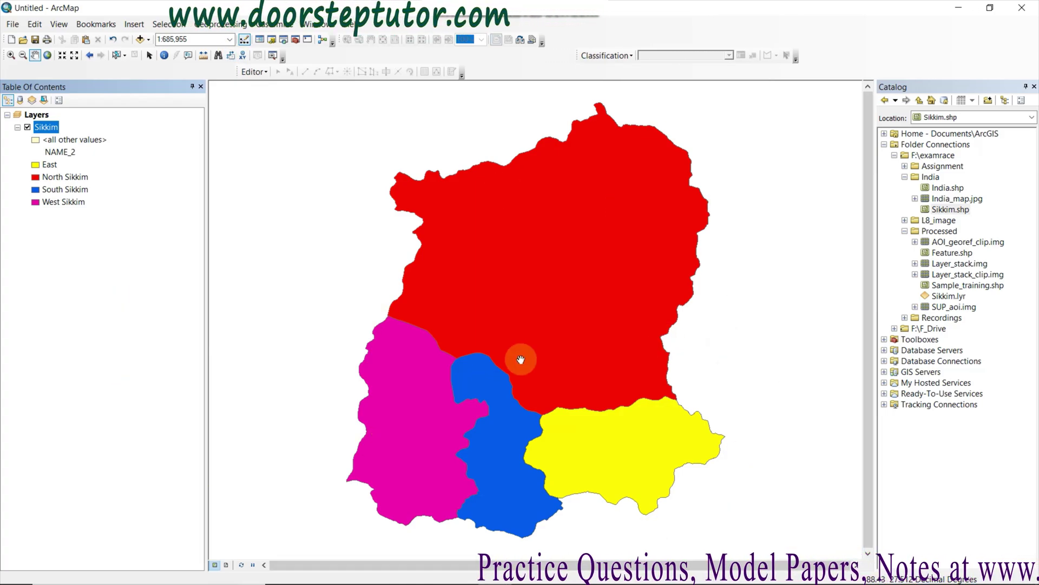